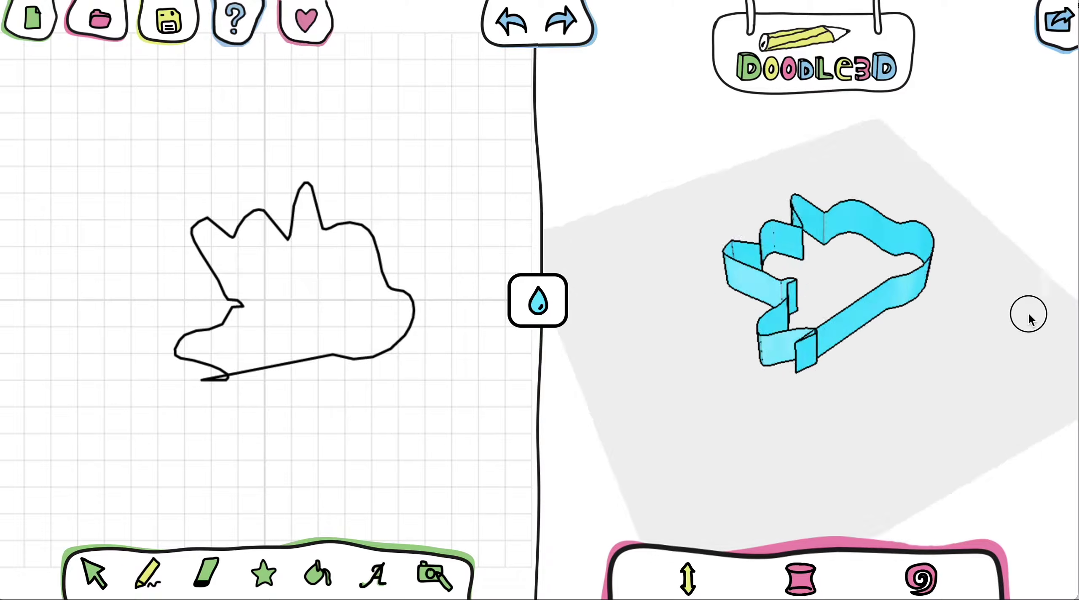
Step: Fill the closed freehand outline with the bucket tool to turn it into a solid shape
{"action": "scroll", "coordinate": [341, 444], "scroll_direction": "down", "scroll_amount": 2}
{"action": "scroll", "coordinate": [340, 444], "scroll_direction": "up", "scroll_amount": 5}
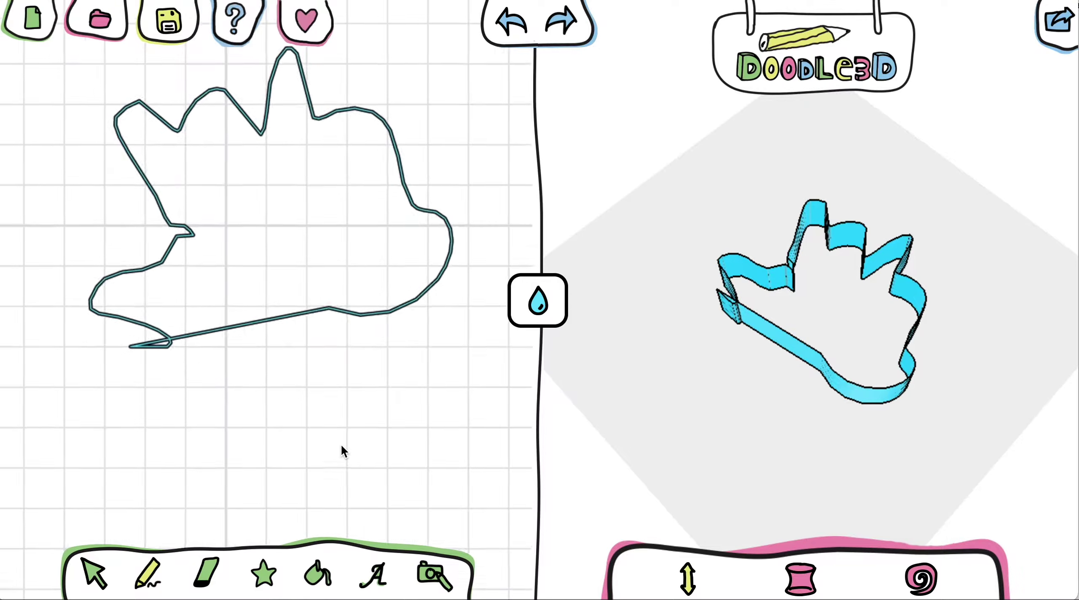
{"action": "scroll", "coordinate": [340, 443], "scroll_direction": "down", "scroll_amount": 6}
{"action": "scroll", "coordinate": [289, 334], "scroll_direction": "up", "scroll_amount": 6}
{"action": "scroll", "coordinate": [288, 334], "scroll_direction": "up", "scroll_amount": 3}
{"action": "scroll", "coordinate": [997, 293], "scroll_direction": "up", "scroll_amount": 3}
{"action": "scroll", "coordinate": [997, 293], "scroll_direction": "down", "scroll_amount": 5}
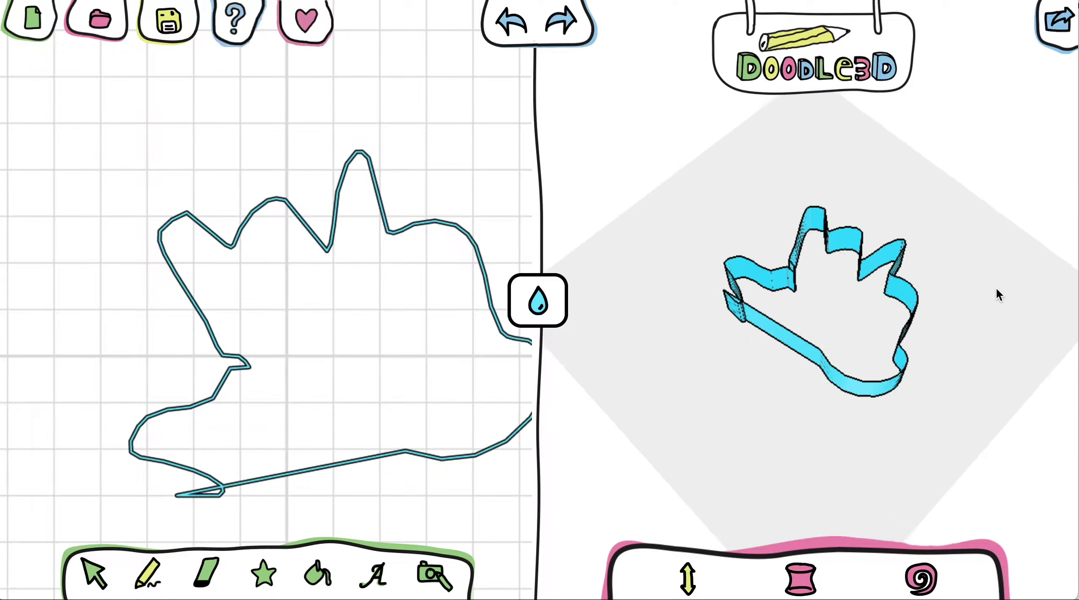
{"action": "left_click", "coordinate": [321, 582]}
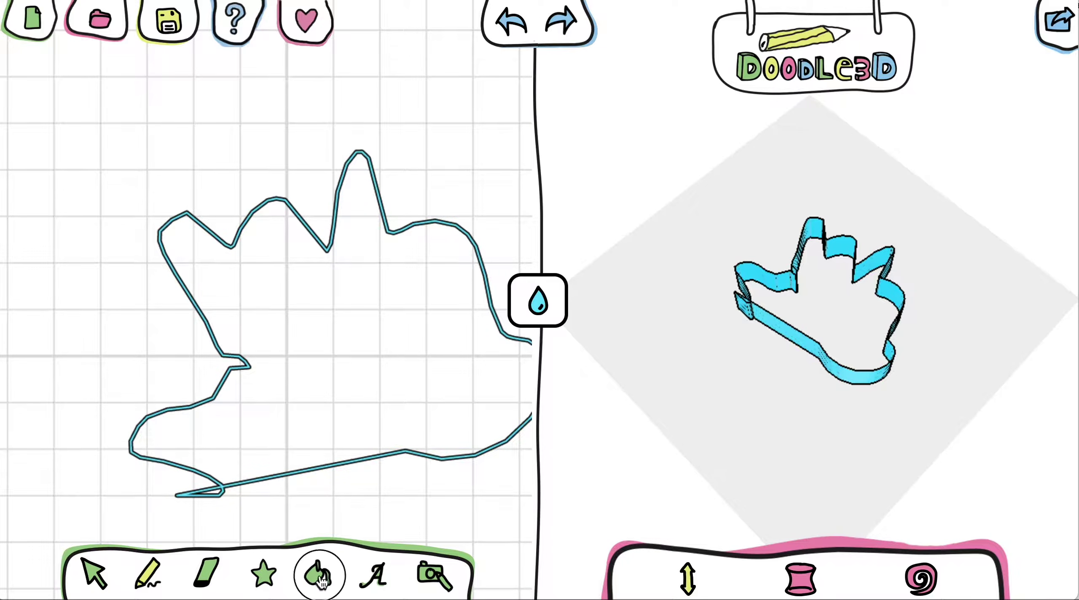
{"action": "left_click", "coordinate": [336, 327]}
Step: Erase the stray line sticking out at the lower-left corner of the filled shape
{"action": "scroll", "coordinate": [373, 371], "scroll_direction": "down", "scroll_amount": 4}
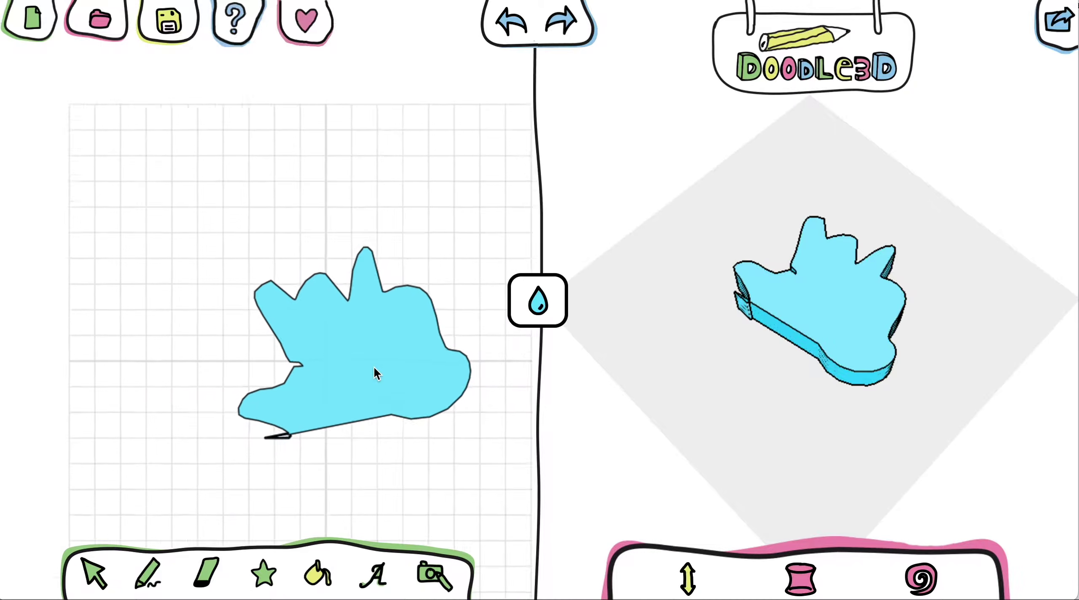
{"action": "scroll", "coordinate": [392, 390], "scroll_direction": "up", "scroll_amount": 6}
{"action": "scroll", "coordinate": [393, 398], "scroll_direction": "up", "scroll_amount": 1}
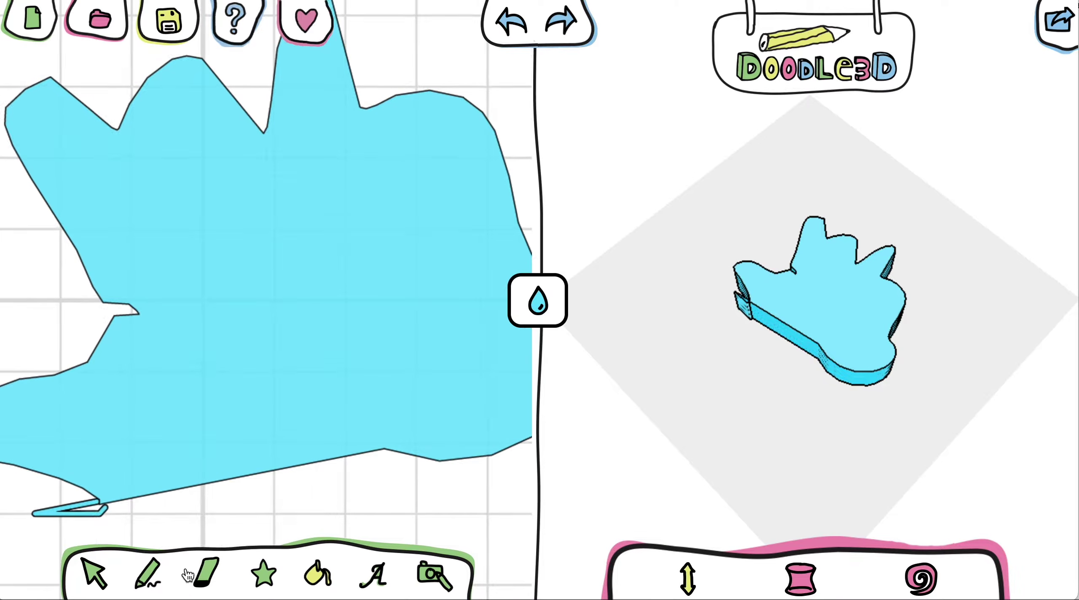
{"action": "scroll", "coordinate": [25, 507], "scroll_direction": "down", "scroll_amount": 3}
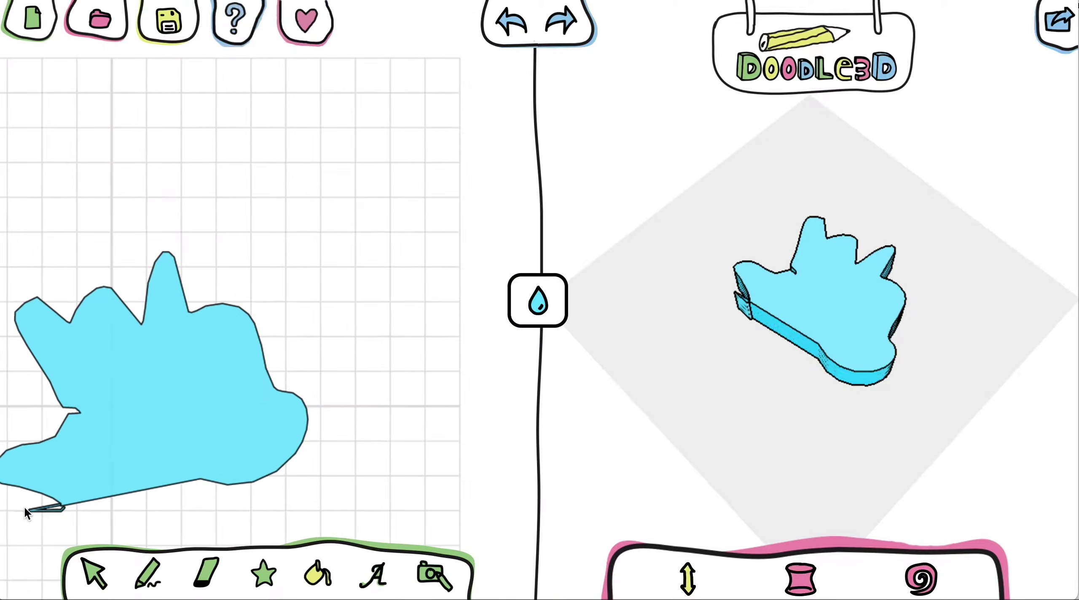
{"action": "left_click_drag", "start_coordinate": [111, 441], "coordinate": [318, 243]}
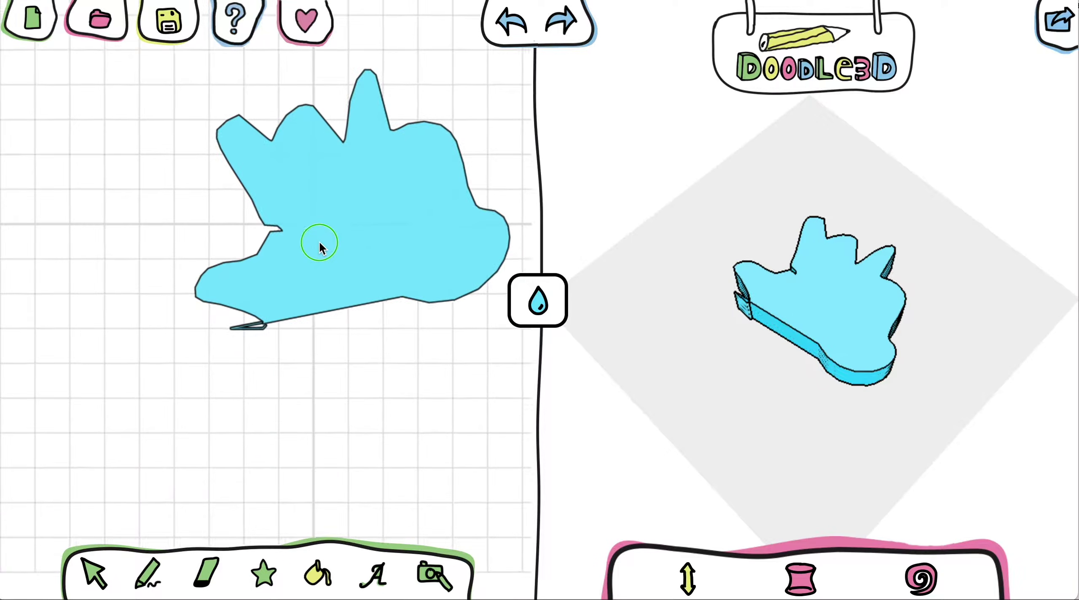
{"action": "scroll", "coordinate": [248, 325], "scroll_direction": "up", "scroll_amount": 3}
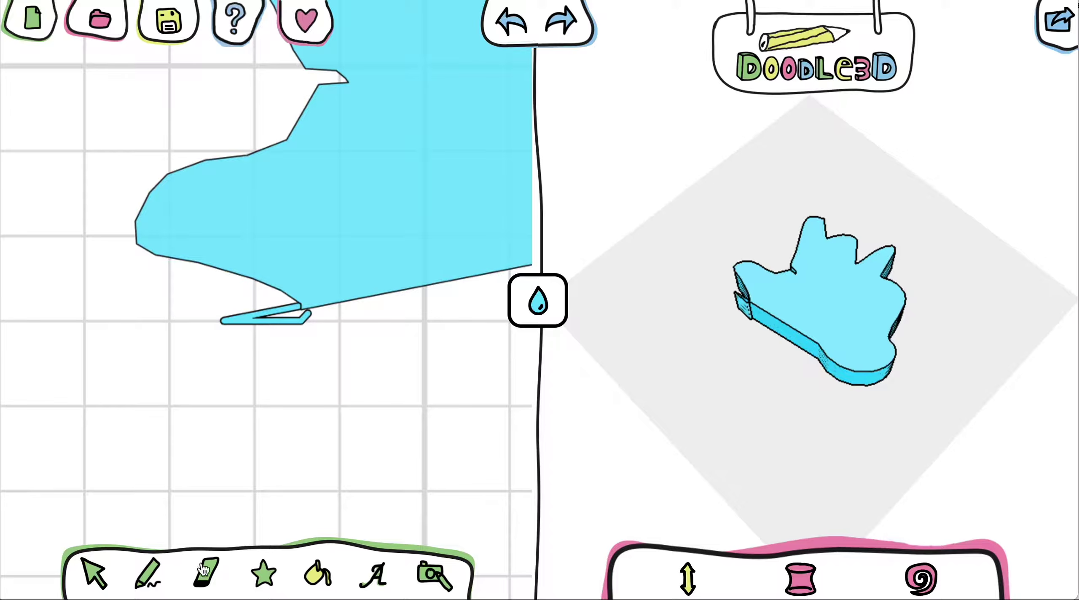
{"action": "left_click_drag", "start_coordinate": [232, 324], "coordinate": [294, 333]}
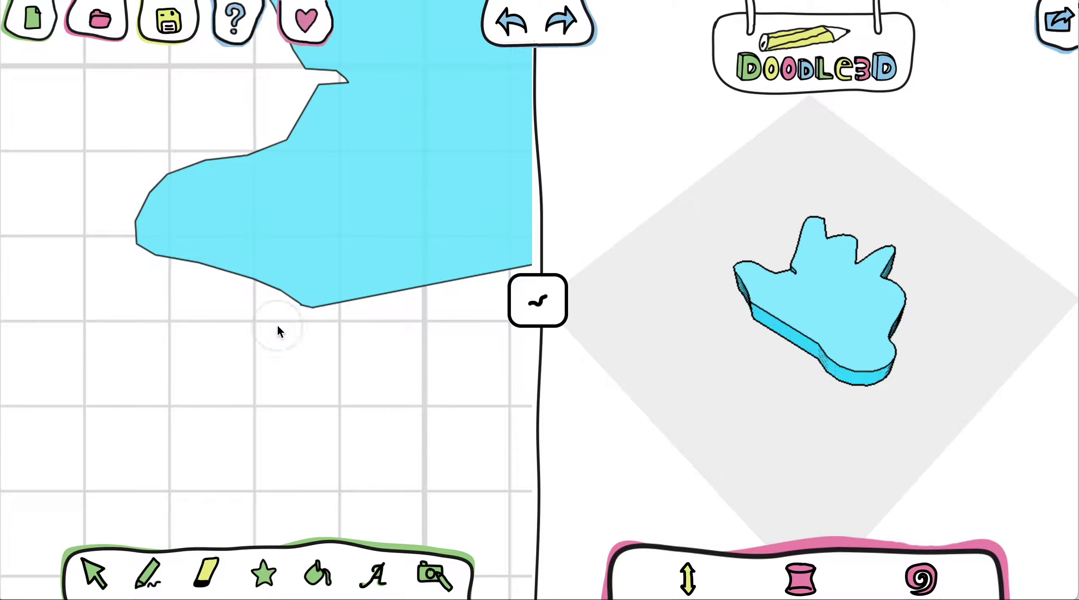
Step: Erase three small holes in the shape's lower-left lobe and one large round hole in its middle
{"action": "scroll", "coordinate": [311, 156], "scroll_direction": "up", "scroll_amount": 4}
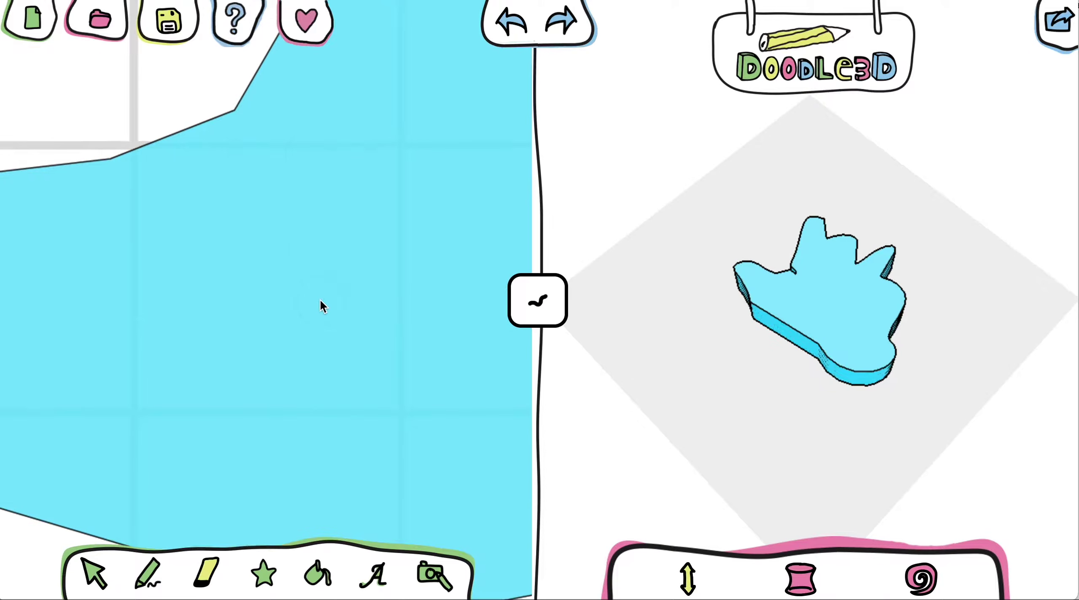
{"action": "mouse_move", "coordinate": [320, 302]}
{"action": "left_mouse_down"}
{"action": "mouse_move", "coordinate": [333, 310]}
{"action": "mouse_move", "coordinate": [308, 283]}
{"action": "left_mouse_up"}
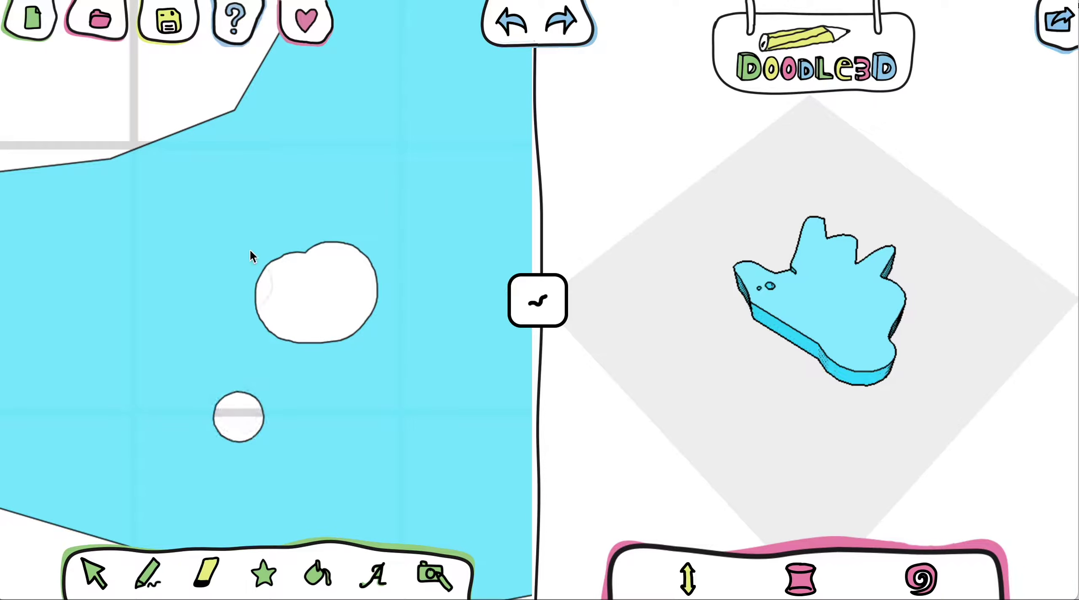
{"action": "left_click", "coordinate": [322, 184]}
{"action": "scroll", "coordinate": [322, 184], "scroll_direction": "down", "scroll_amount": 7}
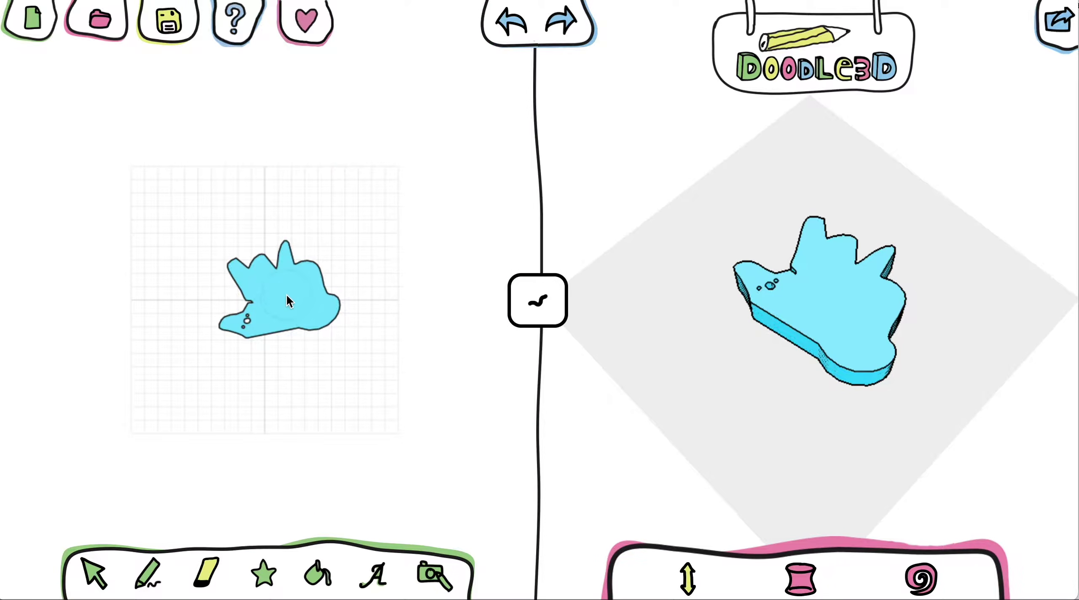
{"action": "left_click", "coordinate": [288, 297]}
{"action": "left_click_drag", "start_coordinate": [902, 316], "coordinate": [910, 429]}
{"action": "left_click_drag", "start_coordinate": [850, 377], "coordinate": [739, 383]}
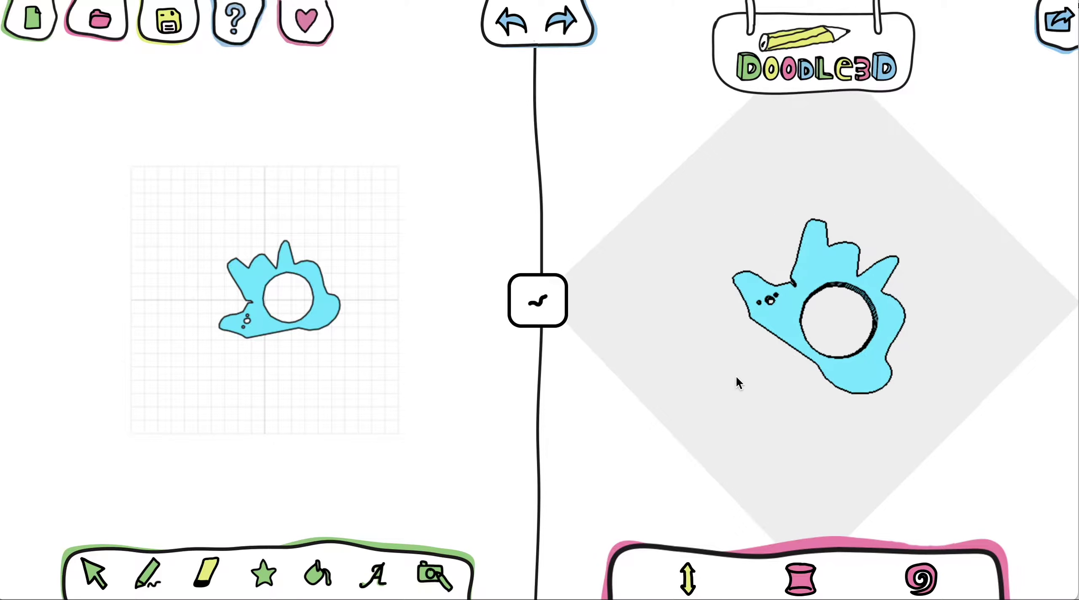
Step: Paint a solid round blob with the brush in the centre of the large hole
{"action": "left_click", "coordinate": [150, 580]}
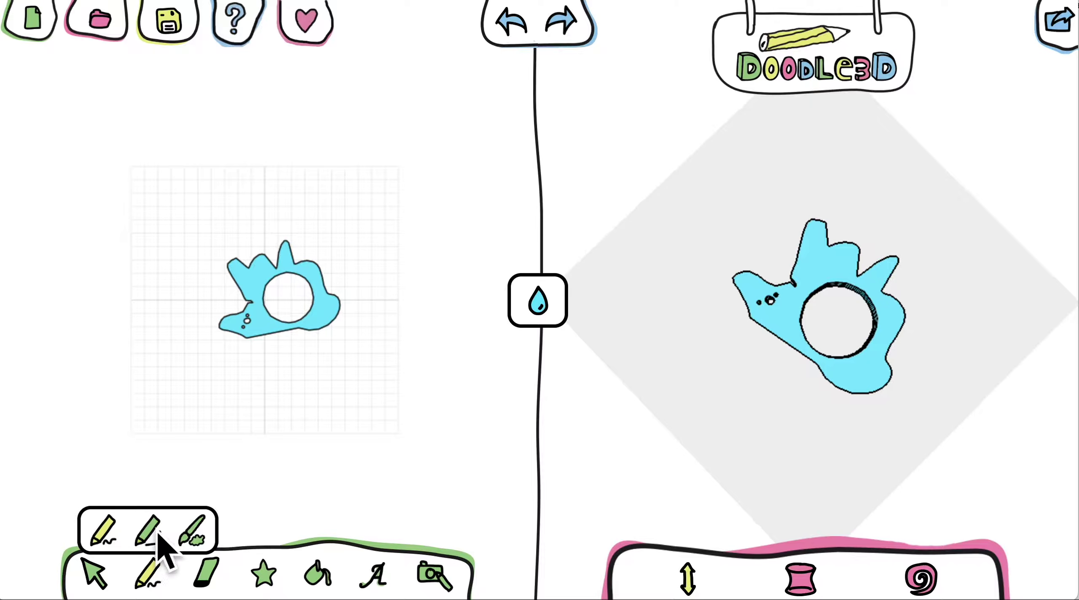
{"action": "left_click", "coordinate": [193, 542]}
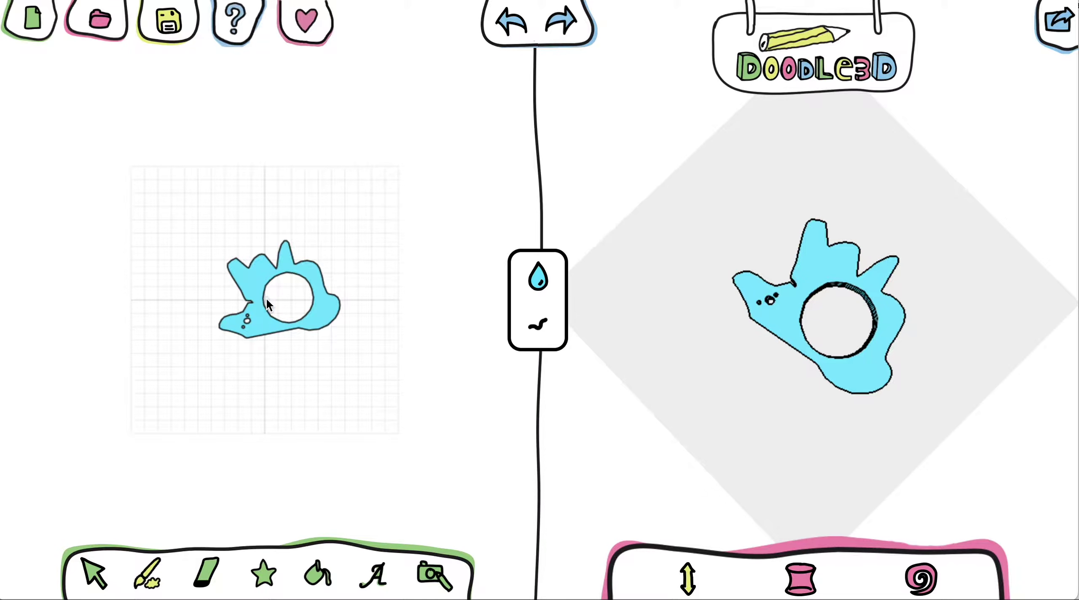
{"action": "scroll", "coordinate": [266, 298], "scroll_direction": "up", "scroll_amount": 10}
{"action": "mouse_move", "coordinate": [335, 279]}
{"action": "left_mouse_down"}
{"action": "mouse_move", "coordinate": [345, 255]}
{"action": "mouse_move", "coordinate": [320, 303]}
{"action": "mouse_move", "coordinate": [345, 294]}
{"action": "left_mouse_up"}
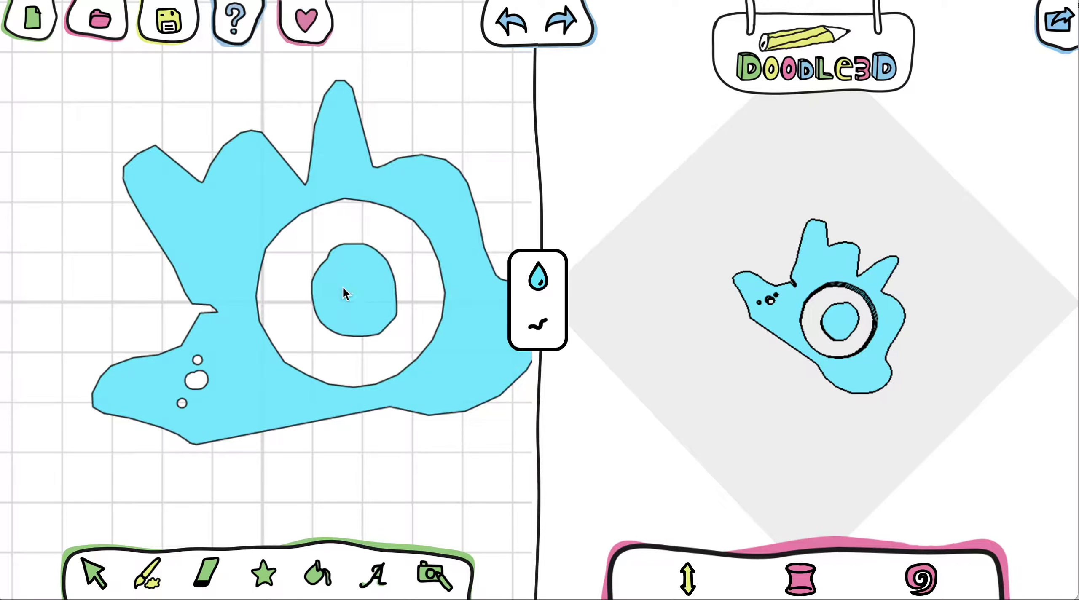
Step: Using the thickest brush, paint a round blob below the main shape, an arch above it and a crescent to its upper left
{"action": "scroll", "coordinate": [350, 374], "scroll_direction": "down", "scroll_amount": 3}
{"action": "left_click", "coordinate": [538, 325]}
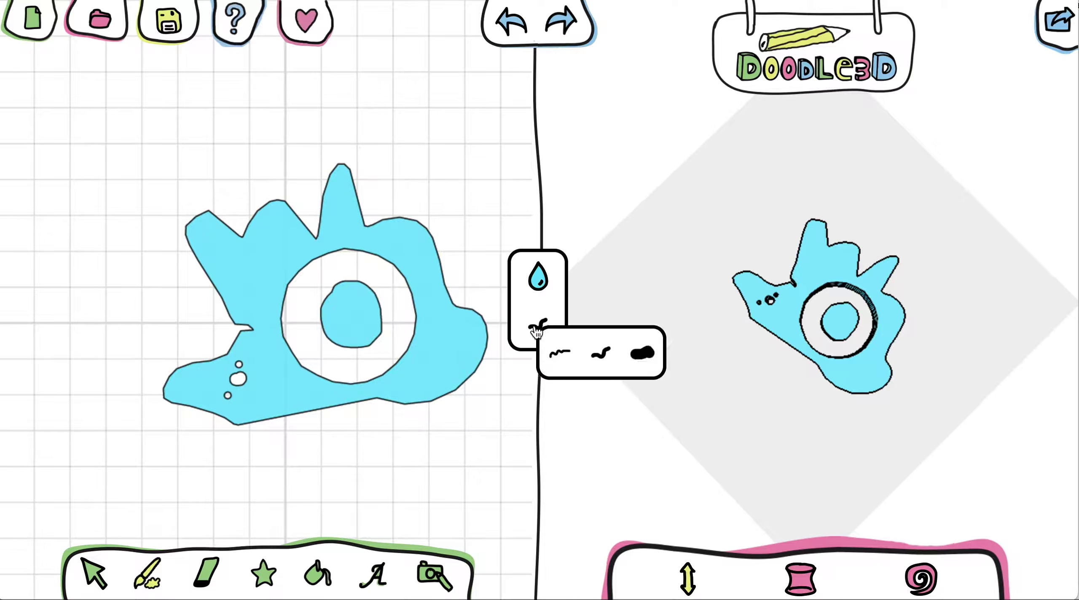
{"action": "left_click", "coordinate": [642, 354]}
{"action": "mouse_move", "coordinate": [380, 456]}
{"action": "left_mouse_down"}
{"action": "mouse_move", "coordinate": [354, 441]}
{"action": "mouse_move", "coordinate": [382, 476]}
{"action": "left_mouse_up"}
{"action": "mouse_move", "coordinate": [415, 155]}
{"action": "left_mouse_down"}
{"action": "mouse_move", "coordinate": [310, 110]}
{"action": "mouse_move", "coordinate": [424, 144]}
{"action": "left_mouse_up"}
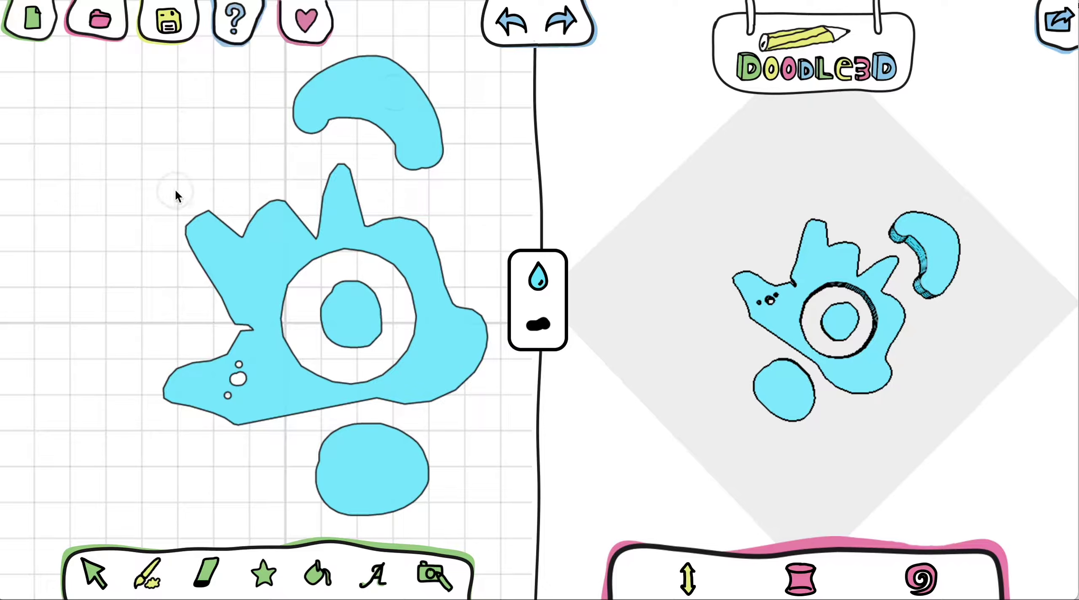
{"action": "mouse_move", "coordinate": [163, 161]}
{"action": "left_mouse_down"}
{"action": "mouse_move", "coordinate": [72, 169]}
{"action": "mouse_move", "coordinate": [137, 164]}
{"action": "mouse_move", "coordinate": [108, 162]}
{"action": "left_mouse_up"}
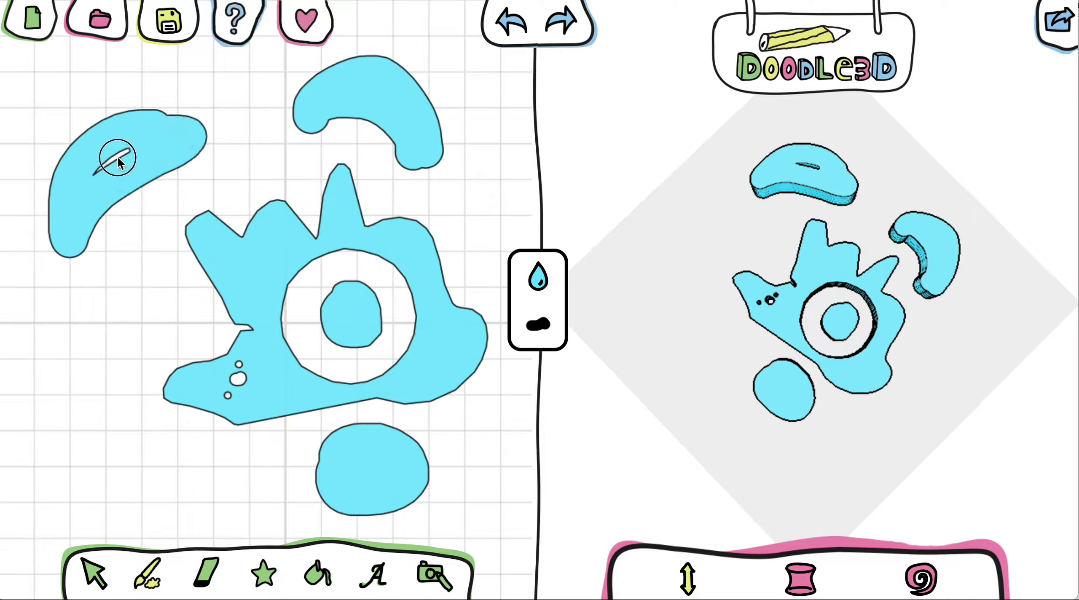
{"action": "left_click_drag", "start_coordinate": [966, 272], "coordinate": [643, 299]}
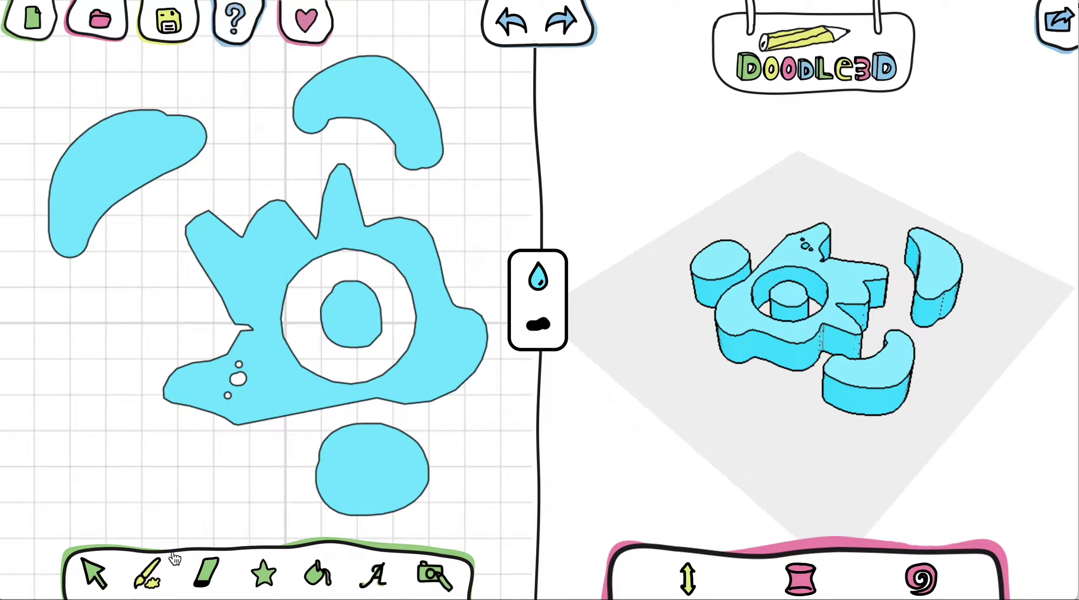
Step: Toggle the upper-left crescent's fill off and on repeatedly, leaving it filled and deselected
{"action": "left_click", "coordinate": [148, 575]}
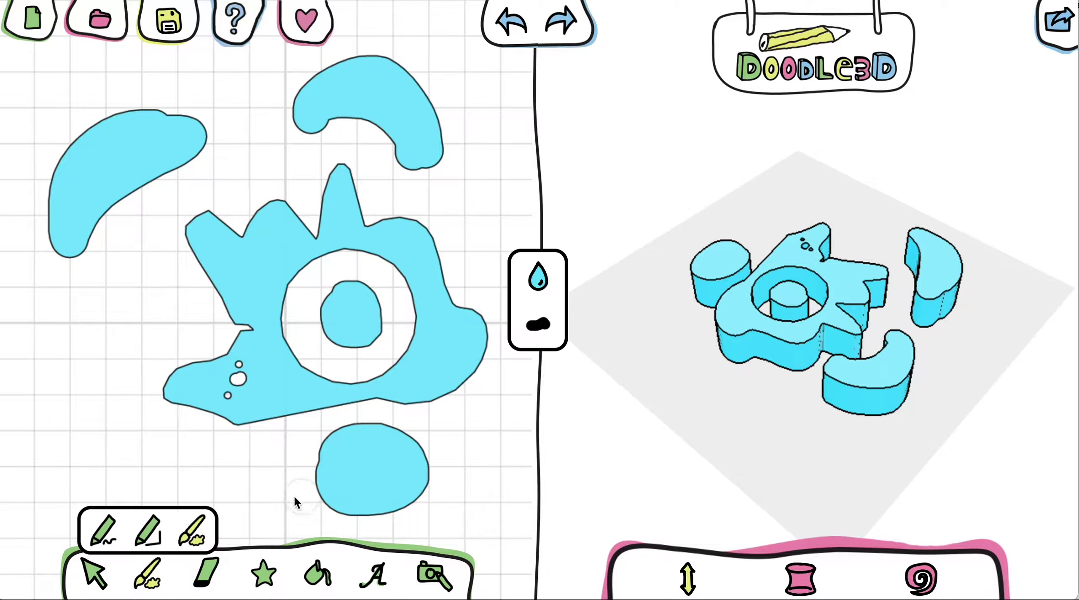
{"action": "left_click", "coordinate": [95, 583]}
{"action": "left_click", "coordinate": [86, 186]}
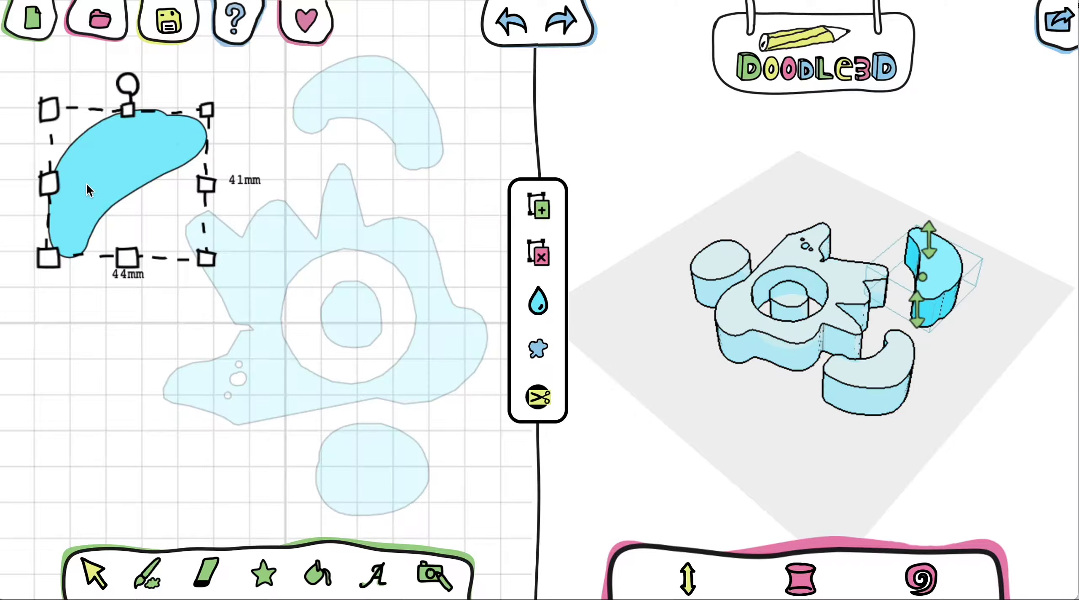
{"action": "left_click", "coordinate": [539, 348]}
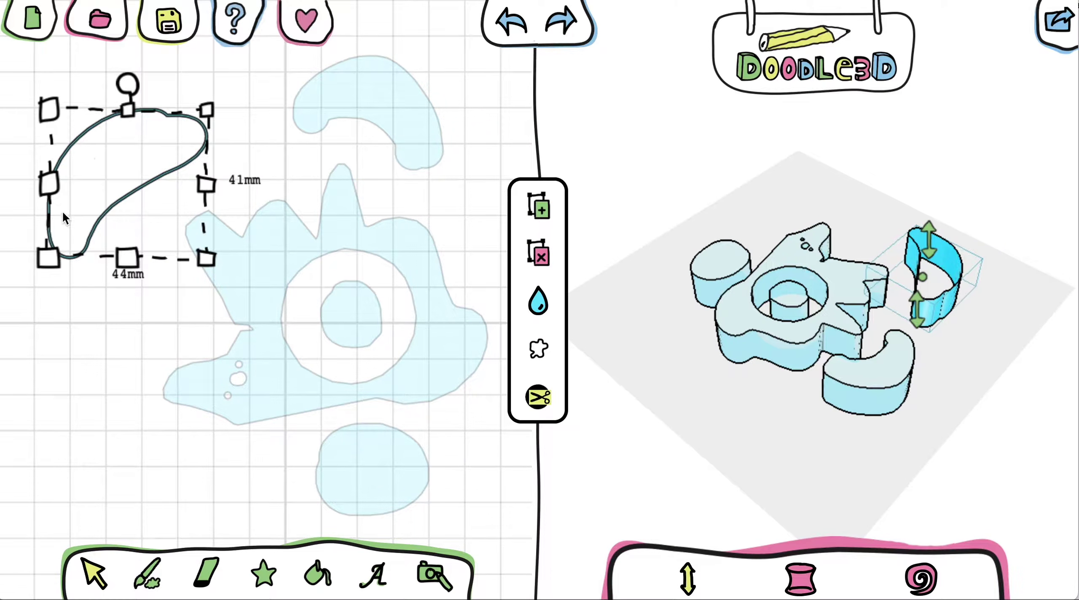
{"action": "left_click", "coordinate": [540, 349]}
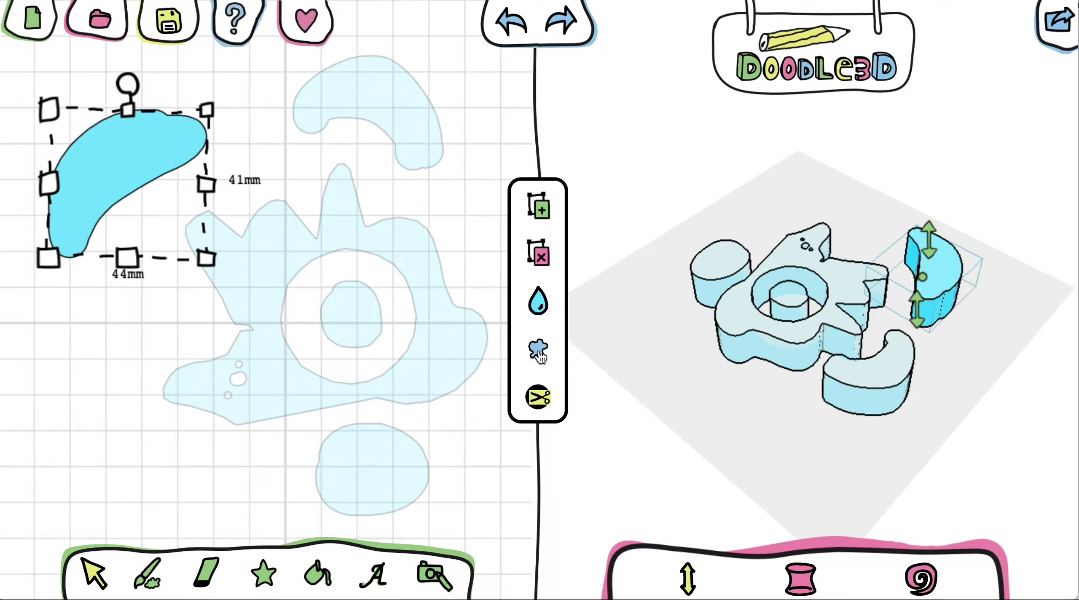
{"action": "left_click", "coordinate": [539, 350]}
{"action": "left_click", "coordinate": [539, 350]}
{"action": "left_click", "coordinate": [540, 350]}
{"action": "left_click", "coordinate": [540, 350]}
{"action": "left_click", "coordinate": [539, 351]}
{"action": "left_click", "coordinate": [540, 350]}
{"action": "left_click", "coordinate": [535, 351]}
{"action": "left_click", "coordinate": [535, 351]}
{"action": "left_click", "coordinate": [73, 290]}
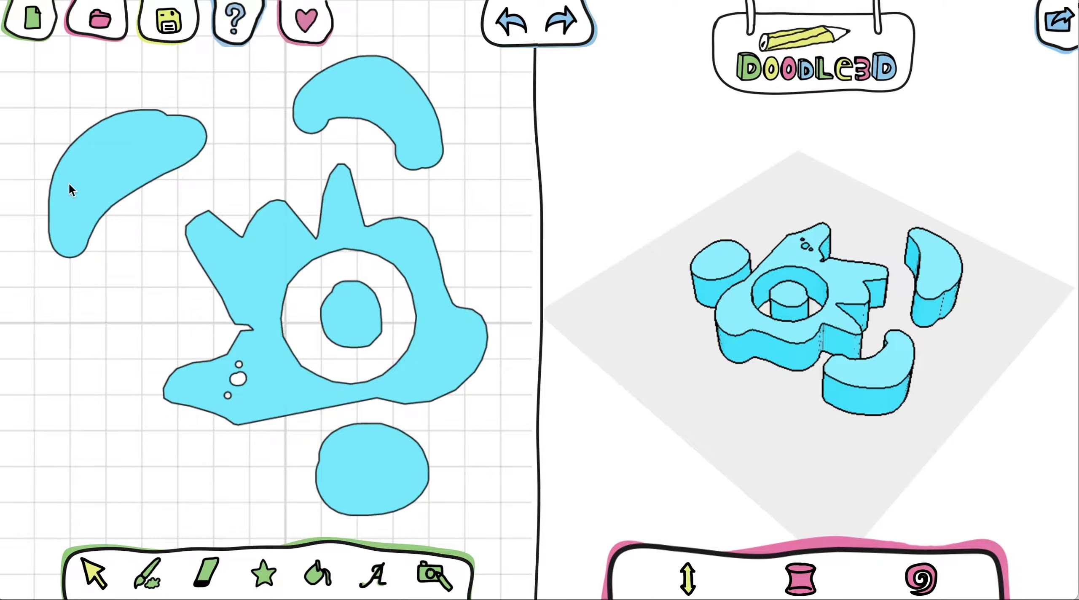
Step: Recolour the upper-left crescent to medium pink and move it over the upper-left part of the main shape
{"action": "left_click", "coordinate": [71, 188]}
{"action": "left_click", "coordinate": [538, 314]}
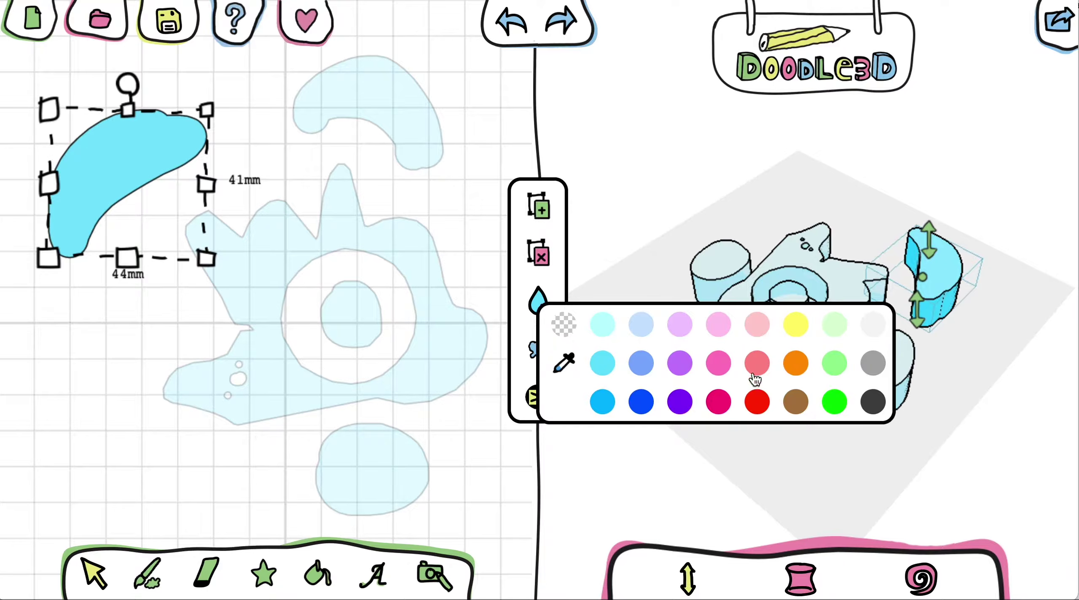
{"action": "left_click", "coordinate": [720, 365]}
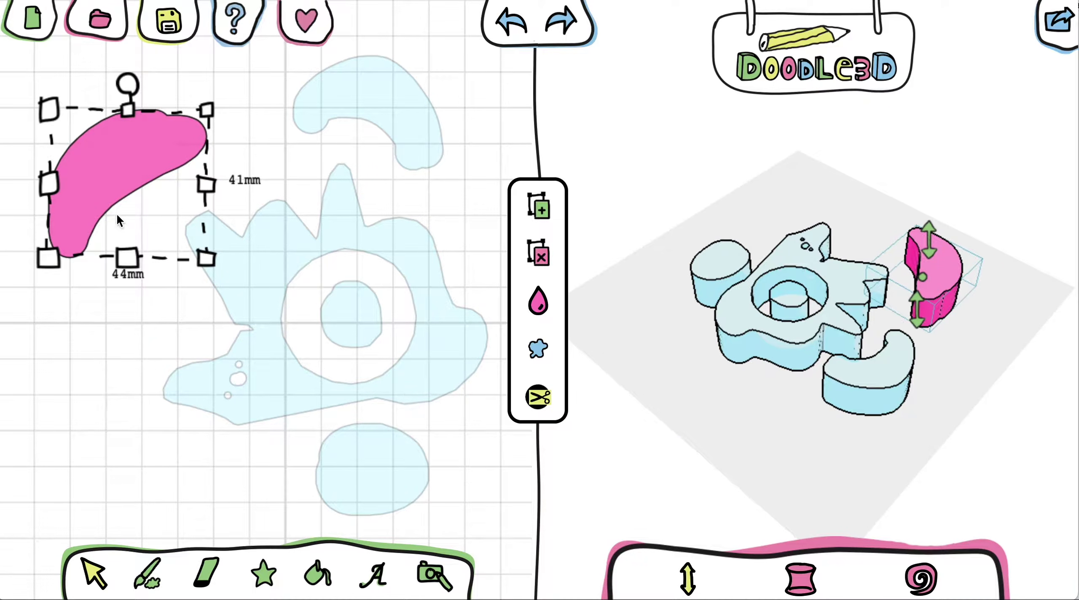
{"action": "left_click_drag", "start_coordinate": [93, 180], "coordinate": [272, 277]}
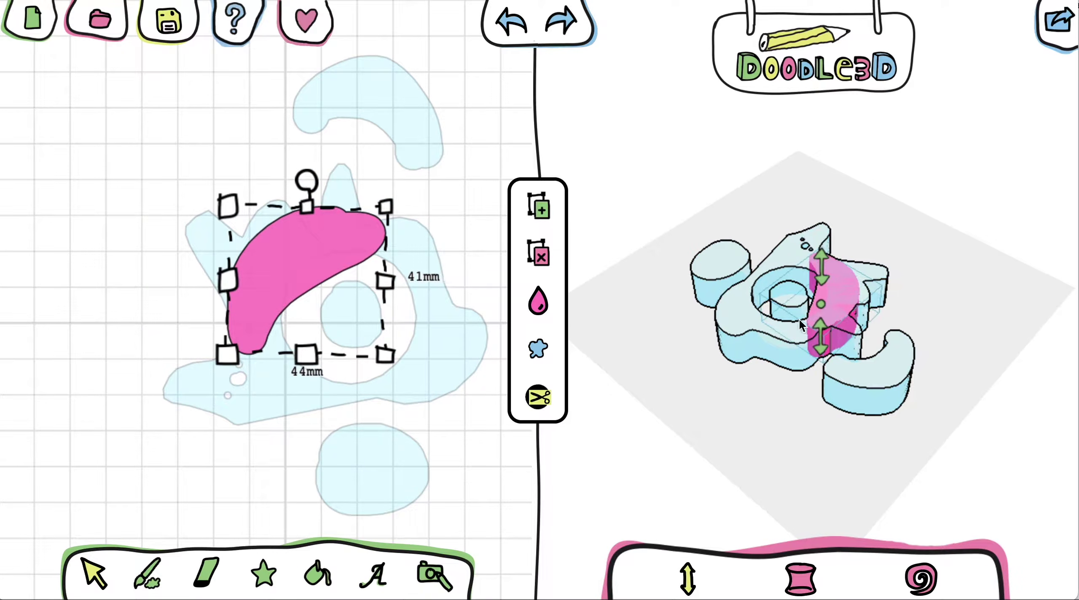
Step: Raise the pink crescent's top slightly above the blue shape it overlaps
{"action": "left_click_drag", "start_coordinate": [924, 459], "coordinate": [747, 450]}
{"action": "scroll", "coordinate": [789, 314], "scroll_direction": "up", "scroll_amount": 3}
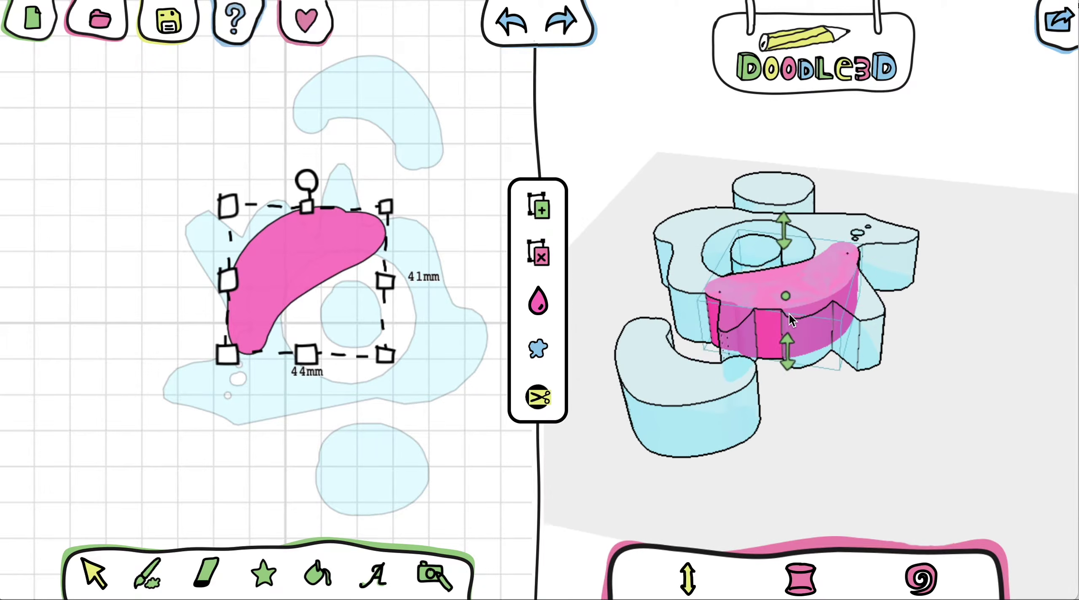
{"action": "left_click", "coordinate": [814, 431]}
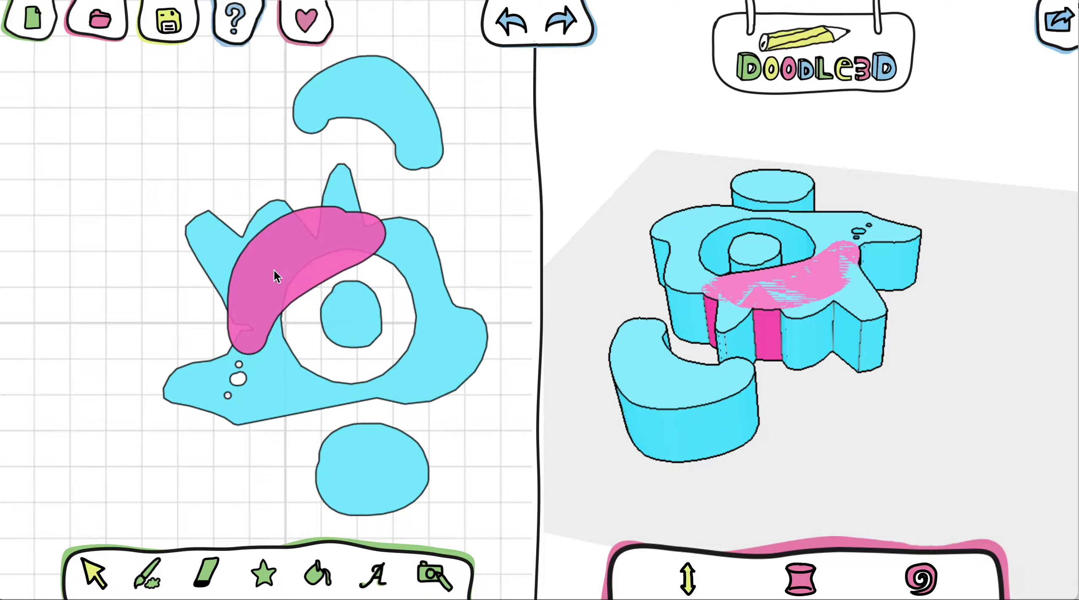
{"action": "left_click", "coordinate": [300, 269]}
{"action": "left_click", "coordinate": [869, 475]}
{"action": "left_click_drag", "start_coordinate": [870, 477], "coordinate": [859, 439]}
{"action": "left_click", "coordinate": [308, 277]}
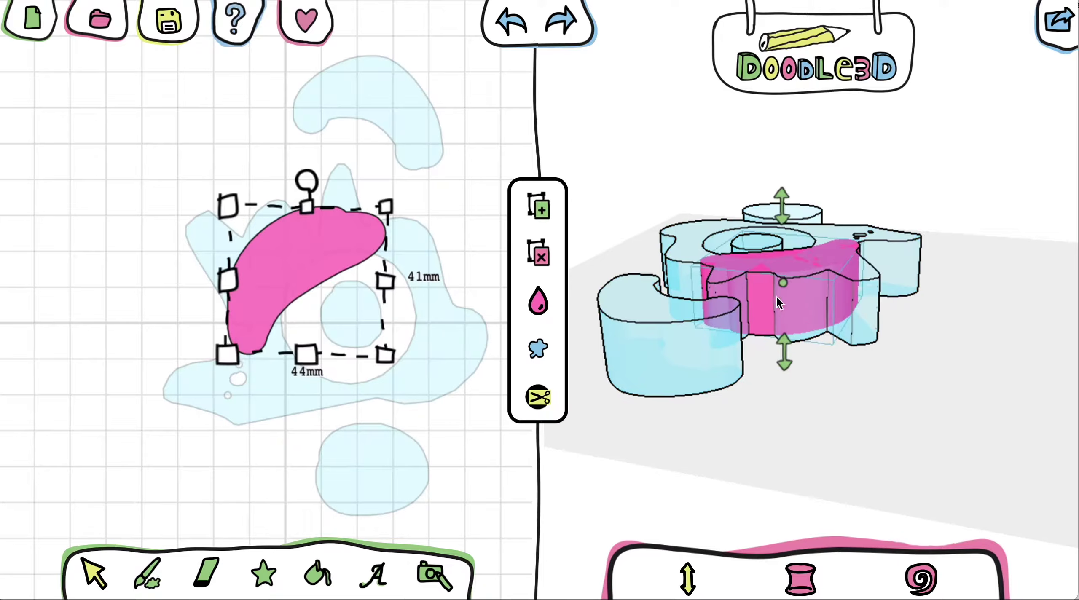
{"action": "left_click_drag", "start_coordinate": [782, 216], "coordinate": [781, 202]}
{"action": "left_click", "coordinate": [822, 439]}
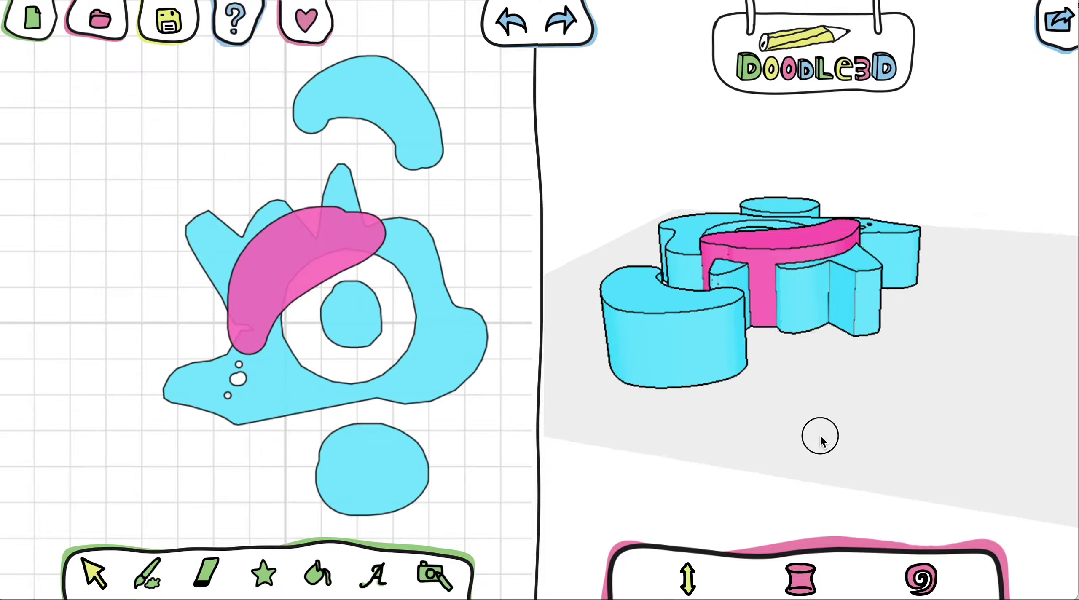
Step: Stretch the pink crescent's height upward so it stands far above the blue shapes
{"action": "left_click_drag", "start_coordinate": [821, 438], "coordinate": [944, 483]}
{"action": "left_click_drag", "start_coordinate": [954, 419], "coordinate": [641, 400]}
{"action": "left_click", "coordinate": [310, 282]}
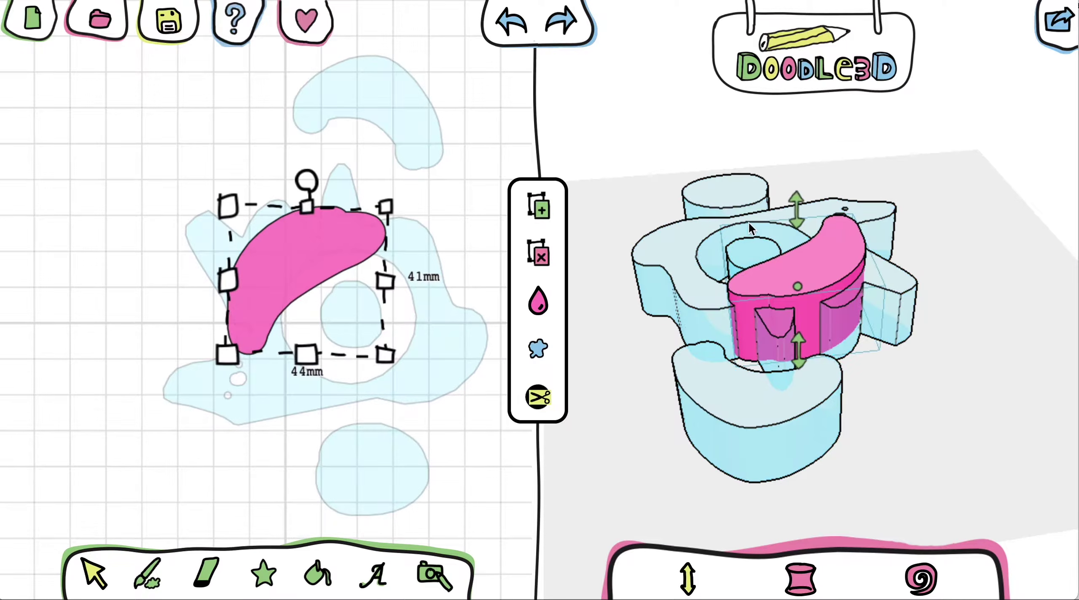
{"action": "left_click_drag", "start_coordinate": [798, 221], "coordinate": [795, 148]}
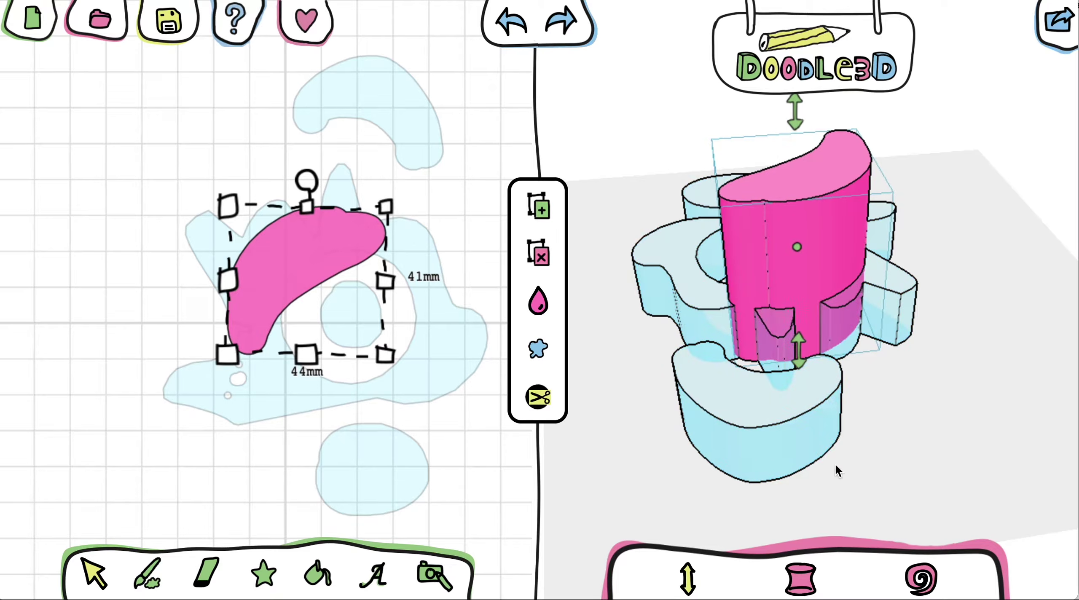
Step: Sculpt the tall pink crescent to pinch its sides inward into a narrow waist around mid-height
{"action": "left_click", "coordinate": [812, 581]}
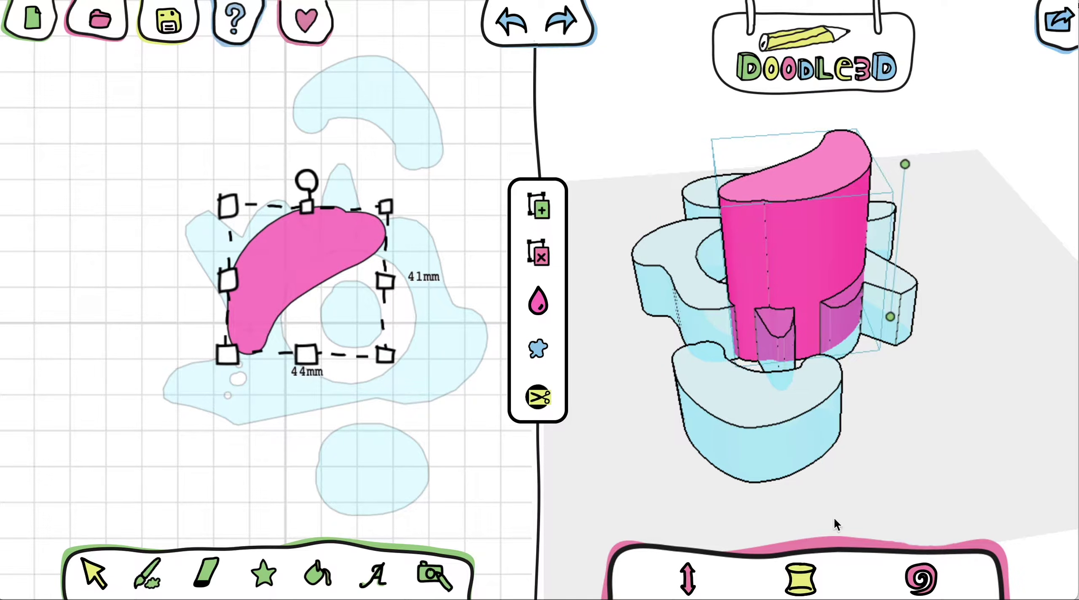
{"action": "mouse_move", "coordinate": [894, 238]}
{"action": "left_mouse_down"}
{"action": "mouse_move", "coordinate": [811, 239]}
{"action": "mouse_move", "coordinate": [840, 242]}
{"action": "left_mouse_up"}
{"action": "left_click_drag", "start_coordinate": [876, 210], "coordinate": [861, 206]}
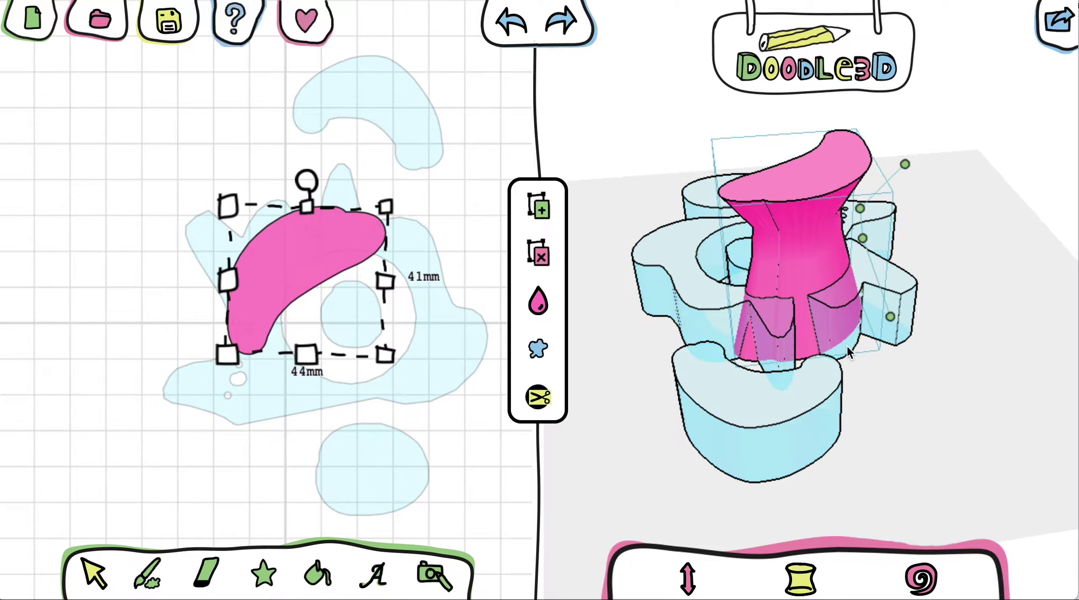
{"action": "mouse_move", "coordinate": [848, 352]}
{"action": "left_mouse_down"}
{"action": "mouse_move", "coordinate": [928, 208]}
{"action": "mouse_move", "coordinate": [908, 390]}
{"action": "mouse_move", "coordinate": [886, 411]}
{"action": "left_mouse_up"}
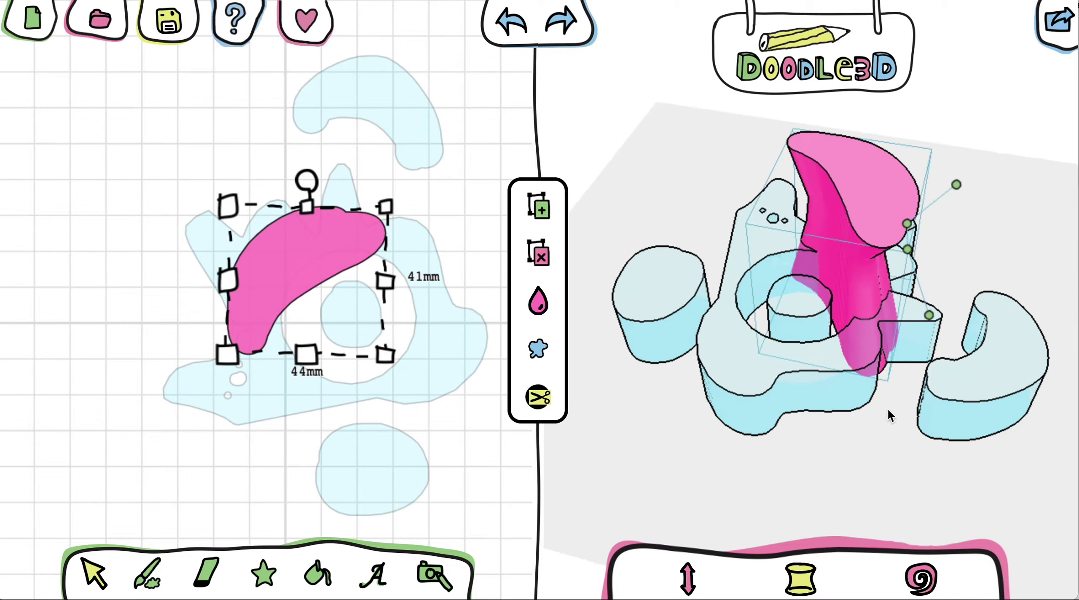
{"action": "left_click", "coordinate": [896, 464]}
{"action": "mouse_move", "coordinate": [895, 462]}
{"action": "left_mouse_down"}
{"action": "mouse_move", "coordinate": [607, 400]}
{"action": "mouse_move", "coordinate": [944, 301]}
{"action": "mouse_move", "coordinate": [850, 330]}
{"action": "mouse_move", "coordinate": [871, 253]}
{"action": "left_mouse_up"}
{"action": "left_click", "coordinate": [806, 260]}
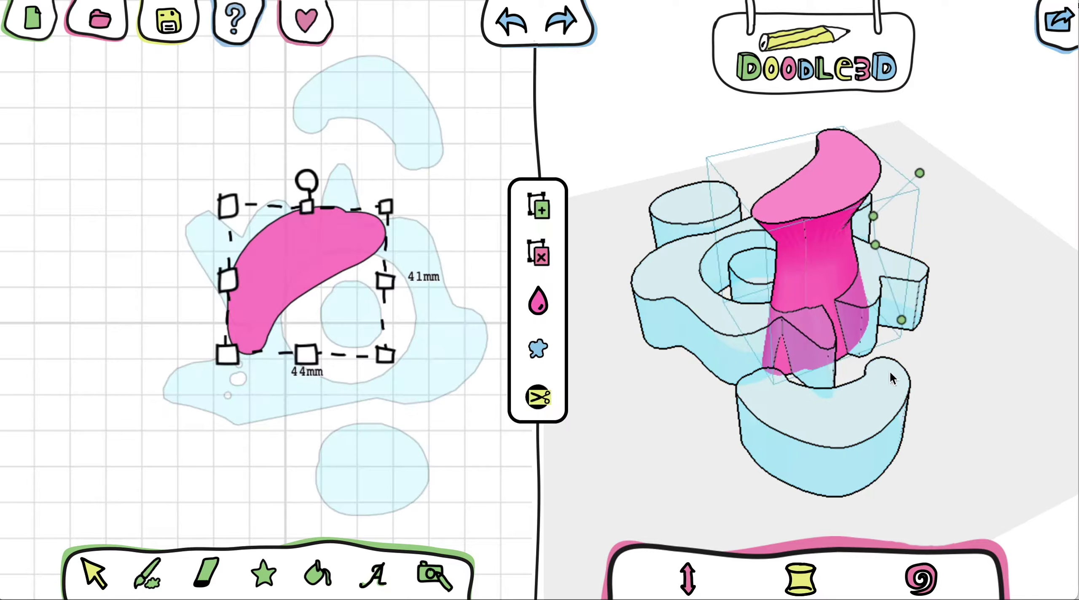
Step: Twist the pink crescent strongly around its vertical axis and deselect it
{"action": "left_click", "coordinate": [921, 582]}
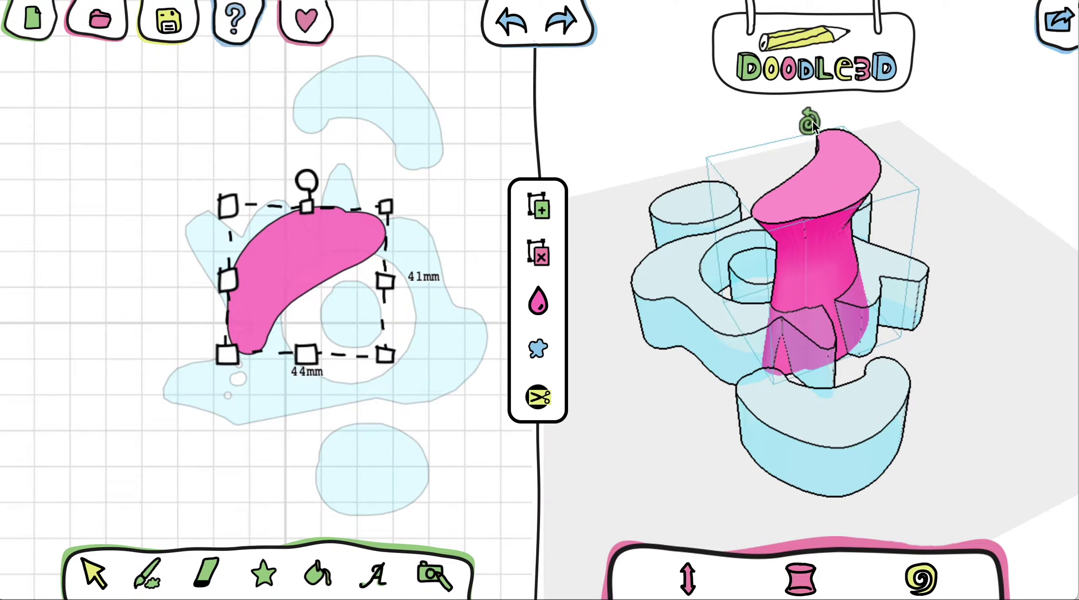
{"action": "left_click_drag", "start_coordinate": [812, 121], "coordinate": [878, 175]}
{"action": "left_click", "coordinate": [973, 351]}
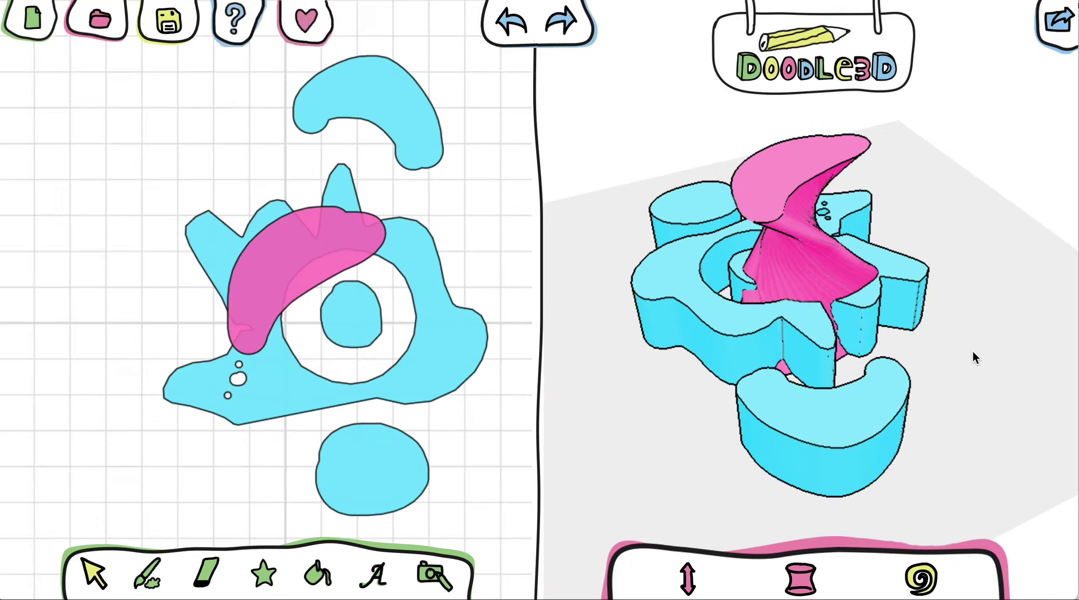
{"action": "left_click_drag", "start_coordinate": [973, 351], "coordinate": [652, 371]}
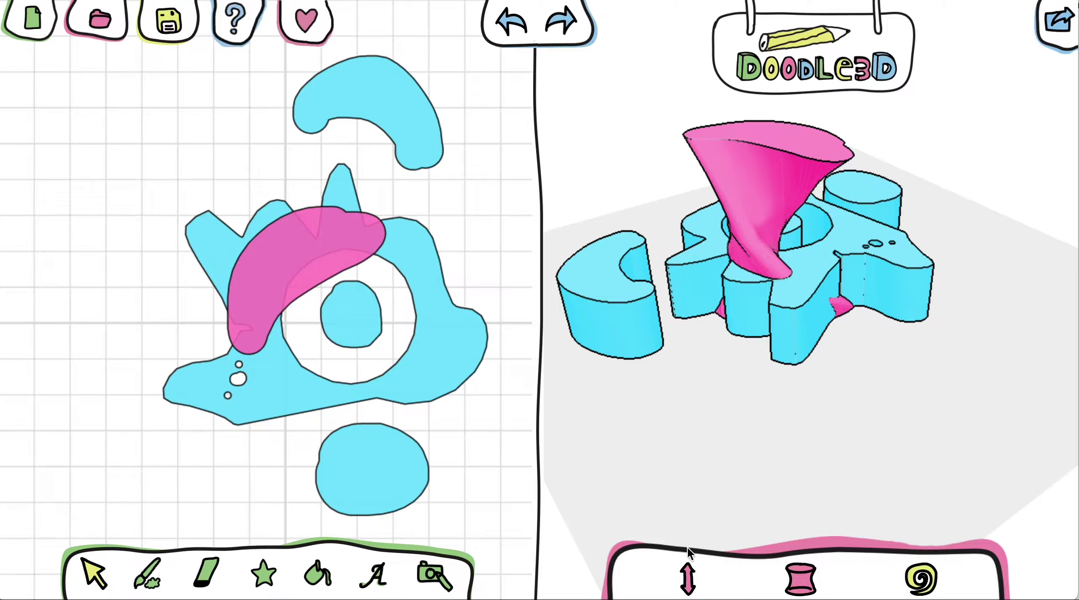
Step: Widen the pink shape's waist slightly and twist it back in the opposite direction, leaving it deselected
{"action": "left_click", "coordinate": [797, 591]}
{"action": "left_click", "coordinate": [771, 179]}
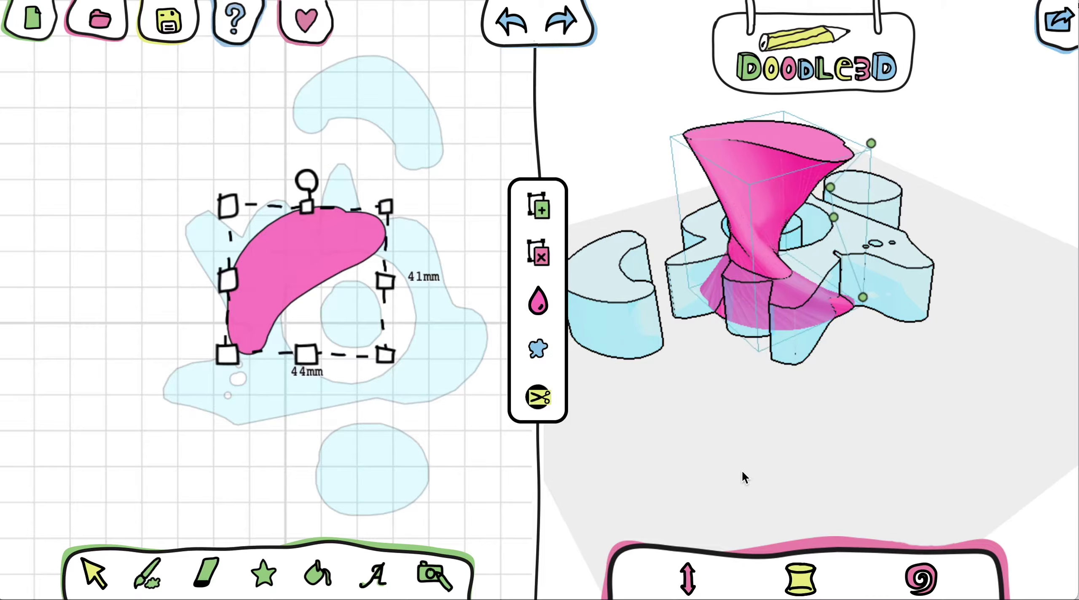
{"action": "mouse_move", "coordinate": [840, 246]}
{"action": "left_mouse_down"}
{"action": "mouse_move", "coordinate": [924, 232]}
{"action": "mouse_move", "coordinate": [865, 230]}
{"action": "mouse_move", "coordinate": [856, 242]}
{"action": "left_mouse_up"}
{"action": "left_click", "coordinate": [921, 580]}
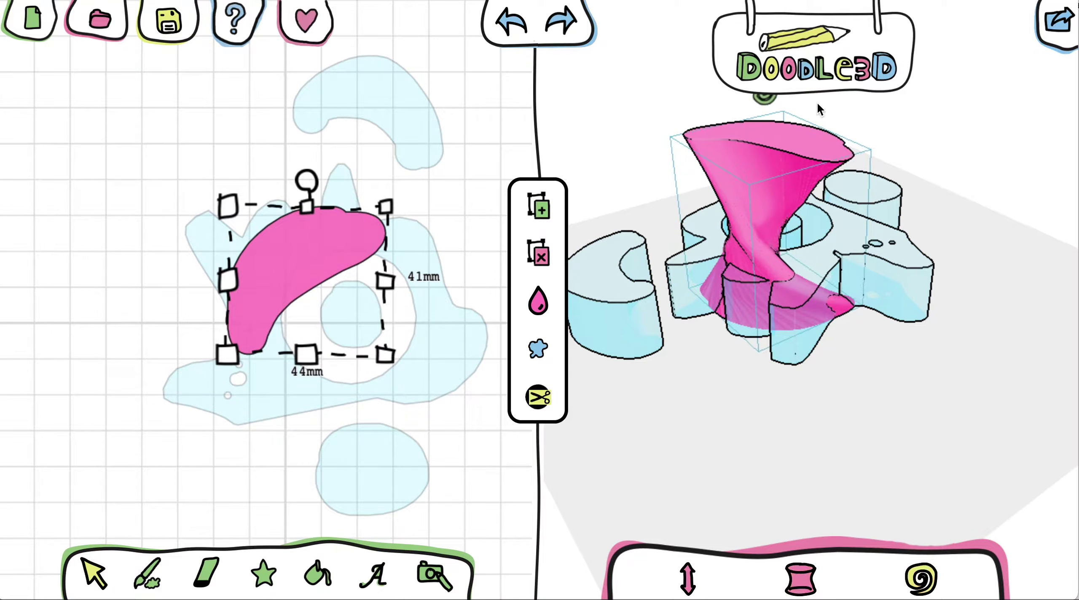
{"action": "left_click_drag", "start_coordinate": [756, 103], "coordinate": [640, 192]}
{"action": "left_click", "coordinate": [826, 464]}
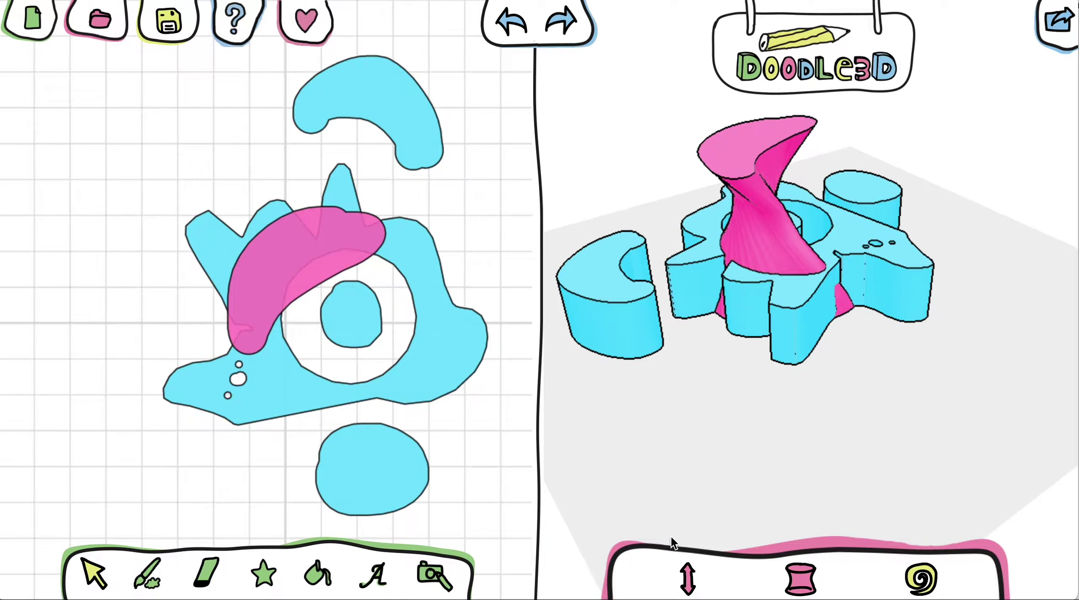
Step: Lift the separate blue crescent off the ground plane so it floats above the main shape's level
{"action": "left_click", "coordinate": [684, 586]}
{"action": "left_click", "coordinate": [631, 282]}
{"action": "left_click_drag", "start_coordinate": [628, 158], "coordinate": [616, 244]}
{"action": "mouse_move", "coordinate": [739, 458]}
{"action": "left_mouse_down"}
{"action": "mouse_move", "coordinate": [704, 342]}
{"action": "mouse_move", "coordinate": [700, 383]}
{"action": "left_mouse_up"}
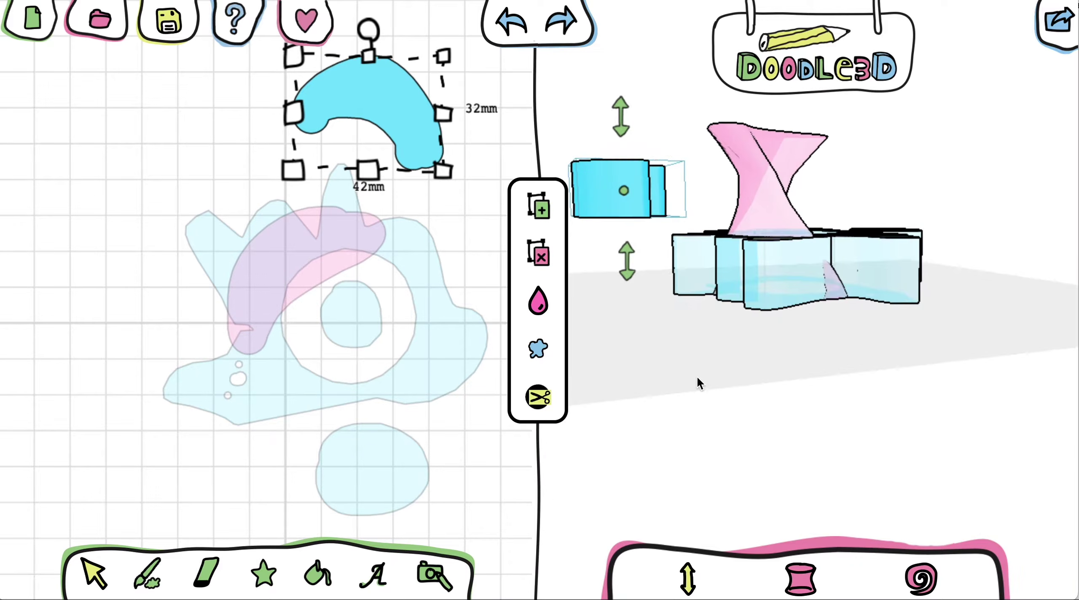
Step: Move the floating blue crescent over the round hole in the main shape and deselect it
{"action": "mouse_move", "coordinate": [419, 126]}
{"action": "left_mouse_down"}
{"action": "mouse_move", "coordinate": [391, 252]}
{"action": "mouse_move", "coordinate": [357, 309]}
{"action": "mouse_move", "coordinate": [324, 312]}
{"action": "mouse_move", "coordinate": [357, 307]}
{"action": "left_mouse_up"}
{"action": "left_click", "coordinate": [764, 331]}
{"action": "mouse_move", "coordinate": [764, 333]}
{"action": "left_mouse_down"}
{"action": "mouse_move", "coordinate": [1012, 390]}
{"action": "mouse_move", "coordinate": [771, 407]}
{"action": "mouse_move", "coordinate": [954, 397]}
{"action": "mouse_move", "coordinate": [1000, 339]}
{"action": "mouse_move", "coordinate": [813, 407]}
{"action": "mouse_move", "coordinate": [673, 288]}
{"action": "mouse_move", "coordinate": [820, 358]}
{"action": "mouse_move", "coordinate": [879, 344]}
{"action": "left_mouse_up"}
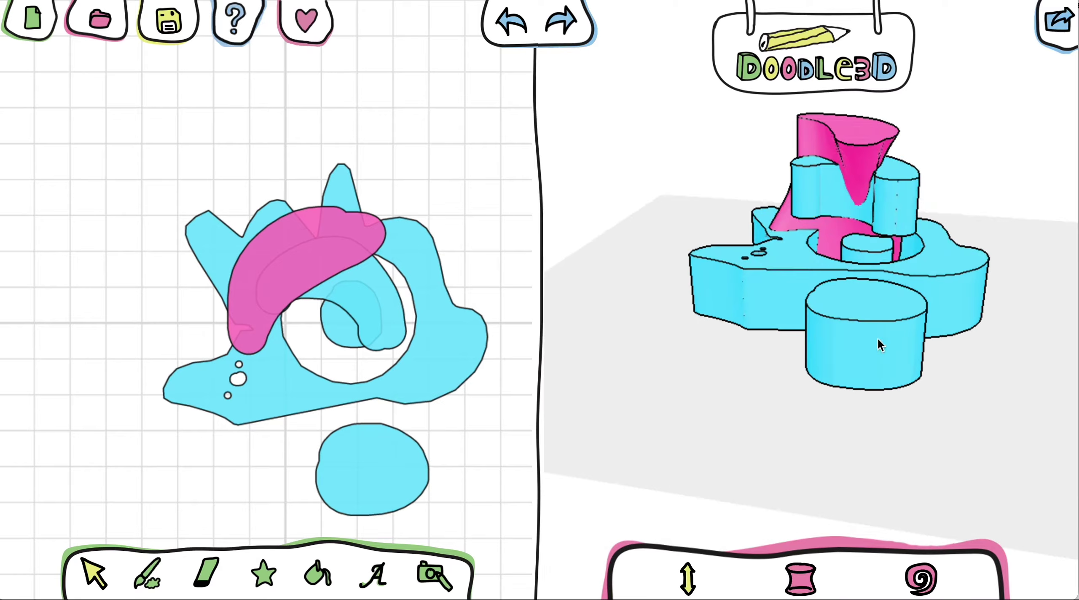
{"action": "left_click_drag", "start_coordinate": [685, 393], "coordinate": [660, 428]}
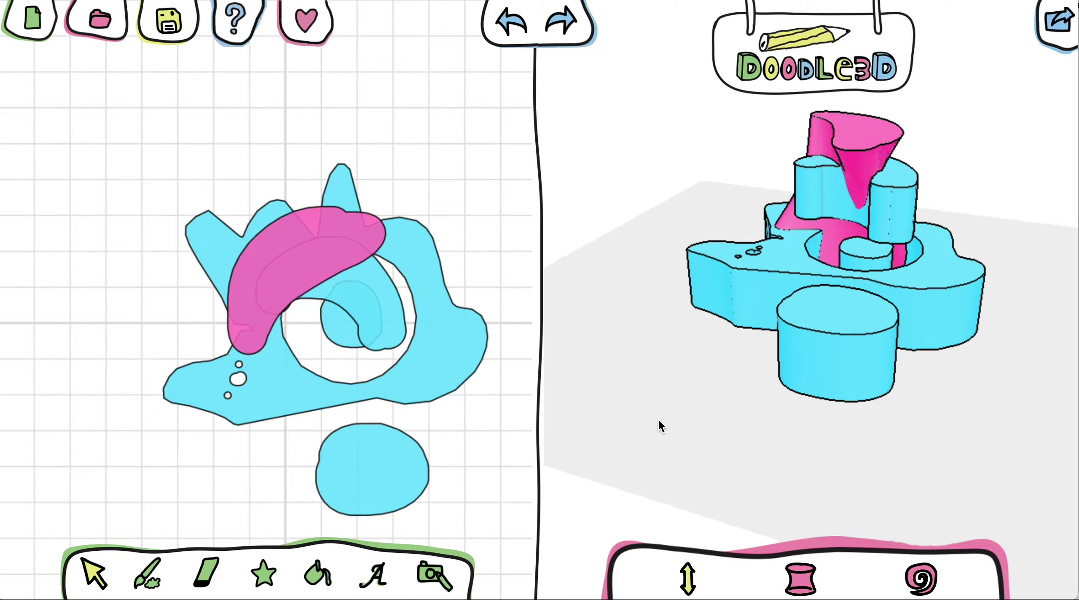
Step: Add the text "asdf" over the lower part of the main shape's round hole
{"action": "left_click", "coordinate": [365, 583]}
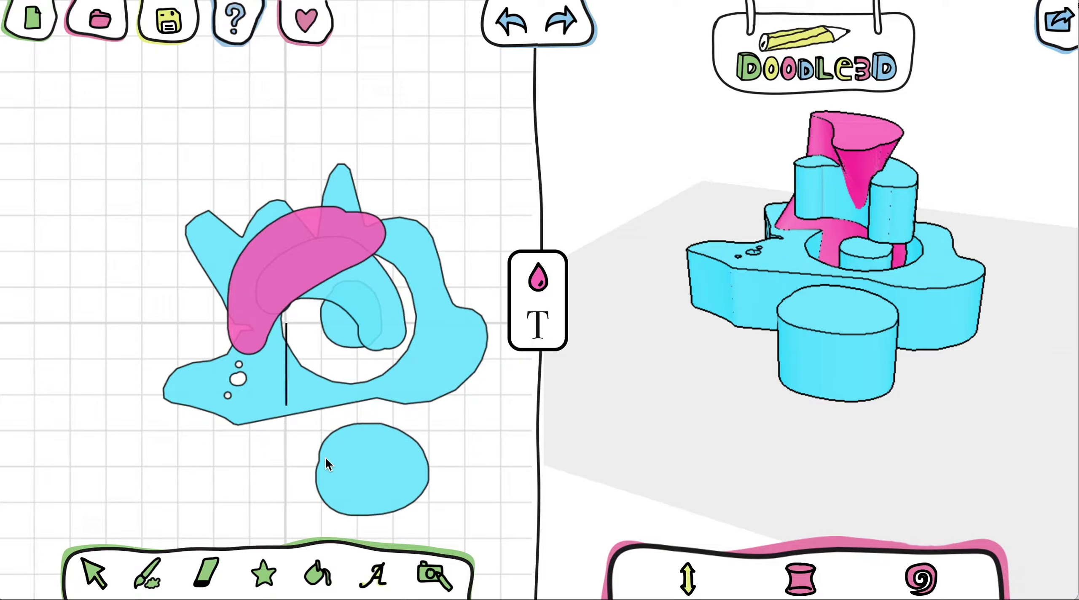
{"action": "type", "text": "asdf"}
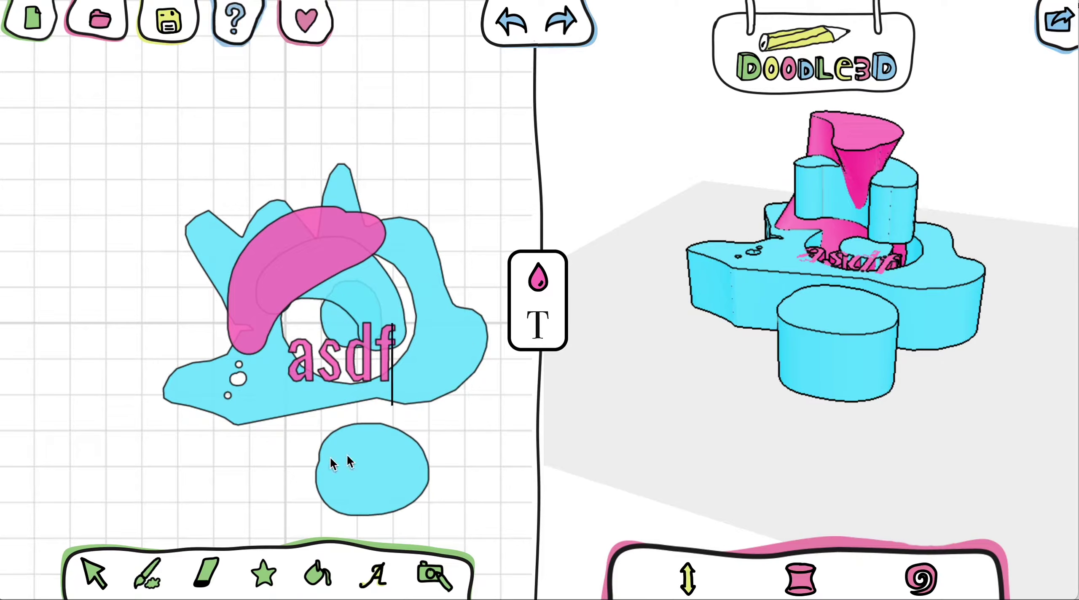
{"action": "left_click", "coordinate": [94, 574]}
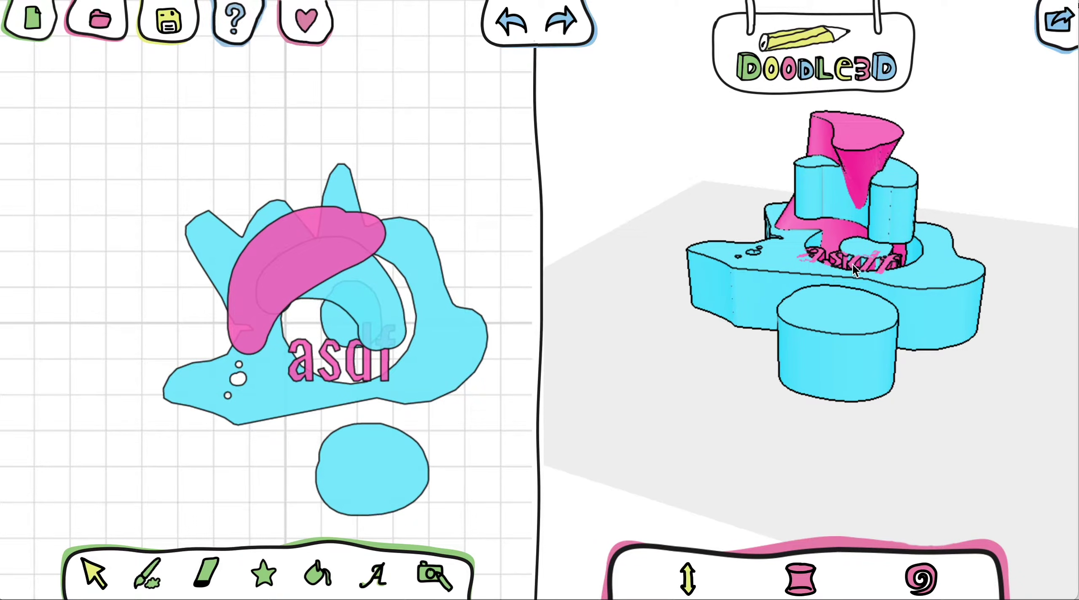
Step: Stretch the "asdf" text's height above the main shape and sculpt its sides to bulge outward at mid-height
{"action": "left_click", "coordinate": [867, 267]}
{"action": "left_click_drag", "start_coordinate": [838, 216], "coordinate": [847, 177]}
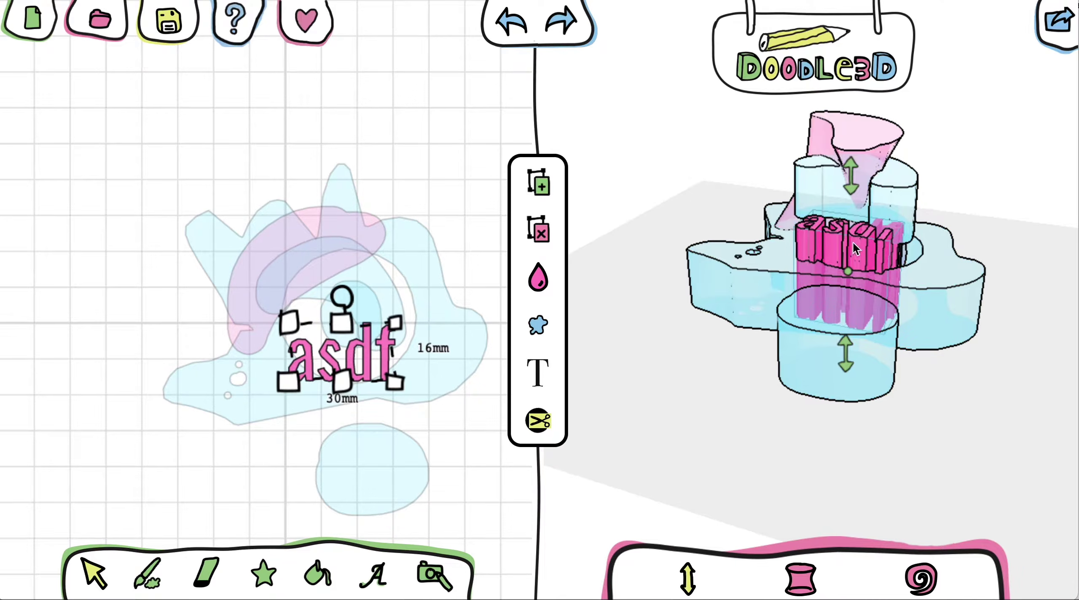
{"action": "left_click", "coordinate": [805, 570]}
{"action": "left_click_drag", "start_coordinate": [909, 275], "coordinate": [982, 290]}
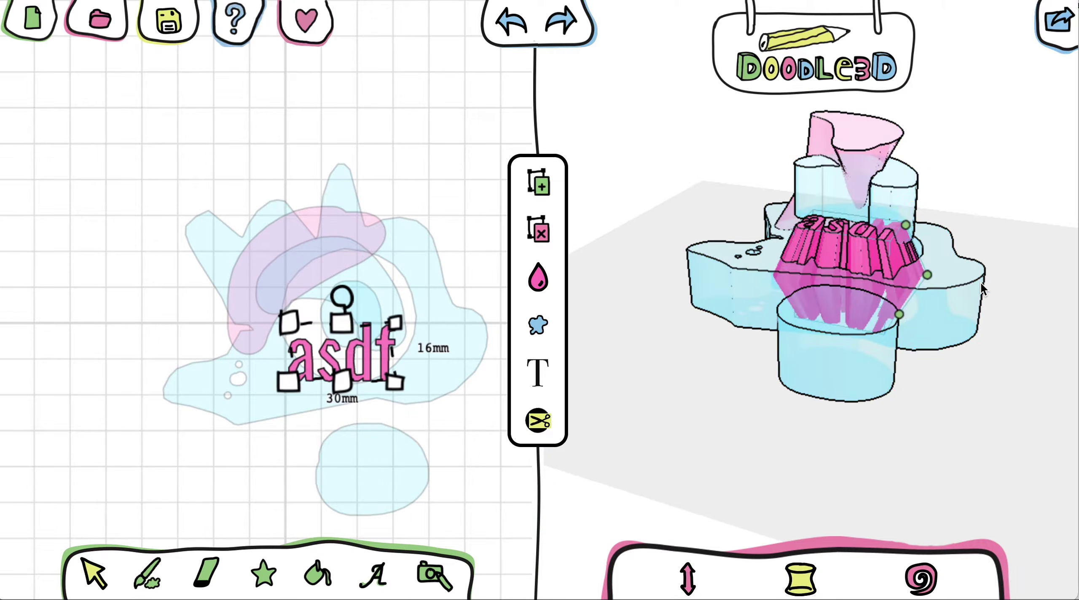
Step: Recolour the "asdf" text to orange and deselect it
{"action": "left_click", "coordinate": [538, 279]}
{"action": "left_click", "coordinate": [794, 346]}
{"action": "left_click", "coordinate": [725, 450]}
{"action": "left_click_drag", "start_coordinate": [727, 394], "coordinate": [696, 333]}
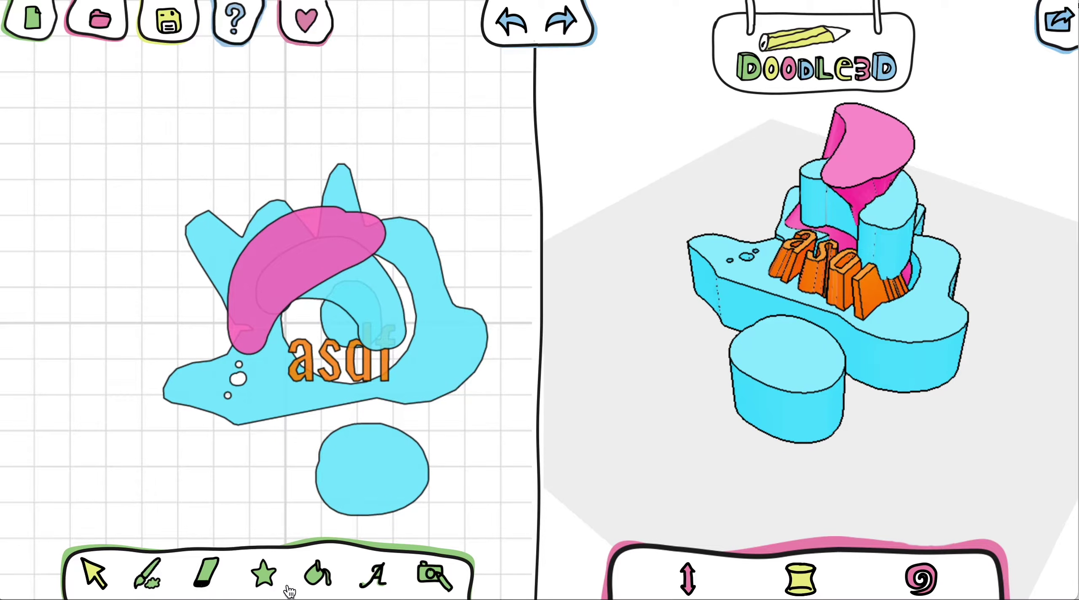
{"action": "left_click", "coordinate": [270, 582]}
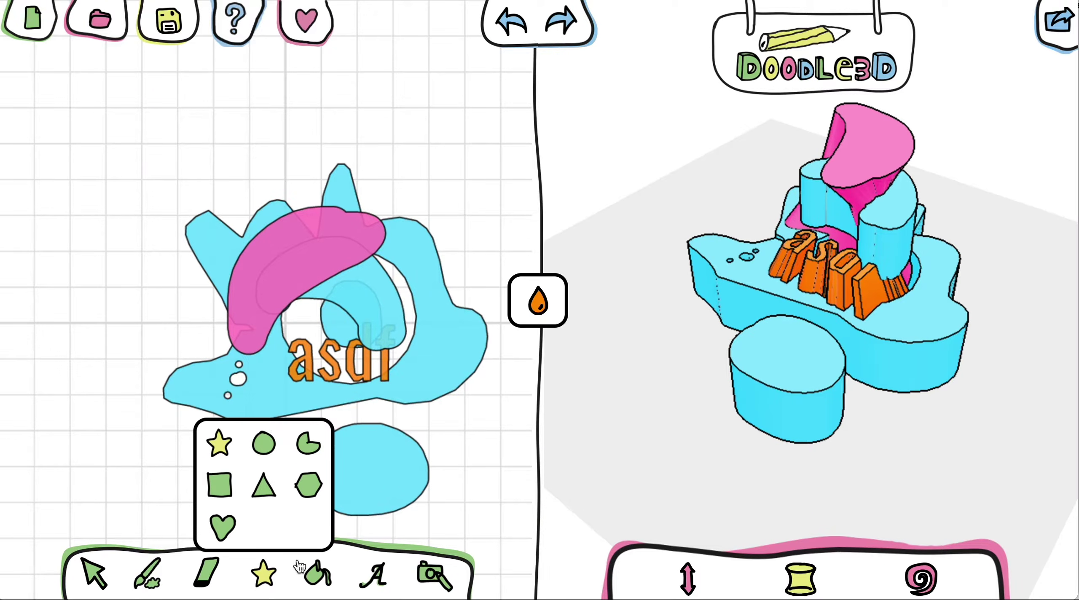
{"action": "left_click", "coordinate": [124, 581]}
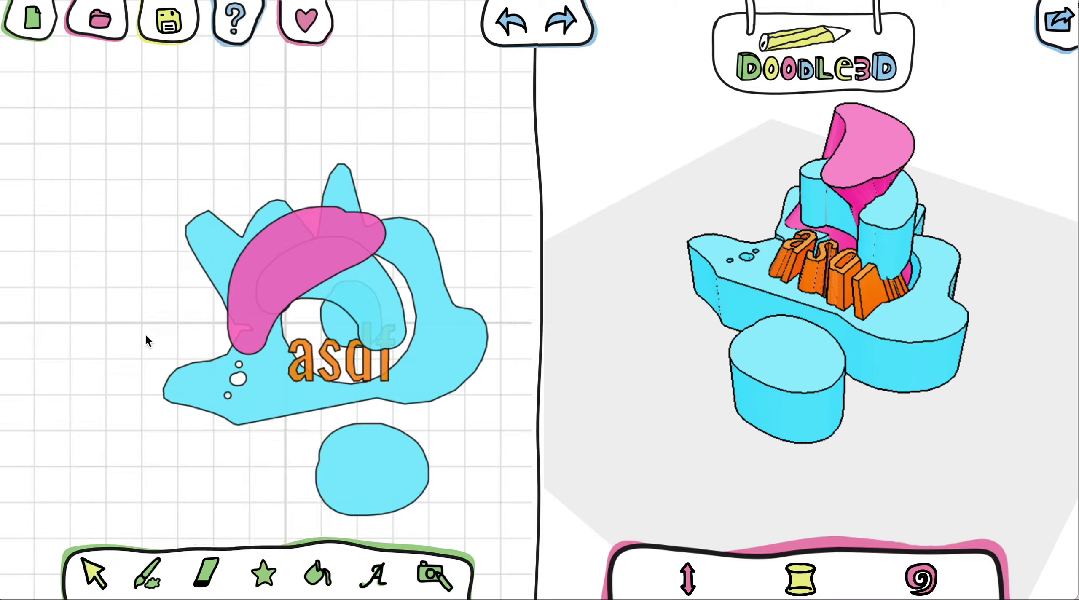
Step: Start a new empty doodle and import the image tractor.png from the Desktop for tracing
{"action": "left_click", "coordinate": [42, 24]}
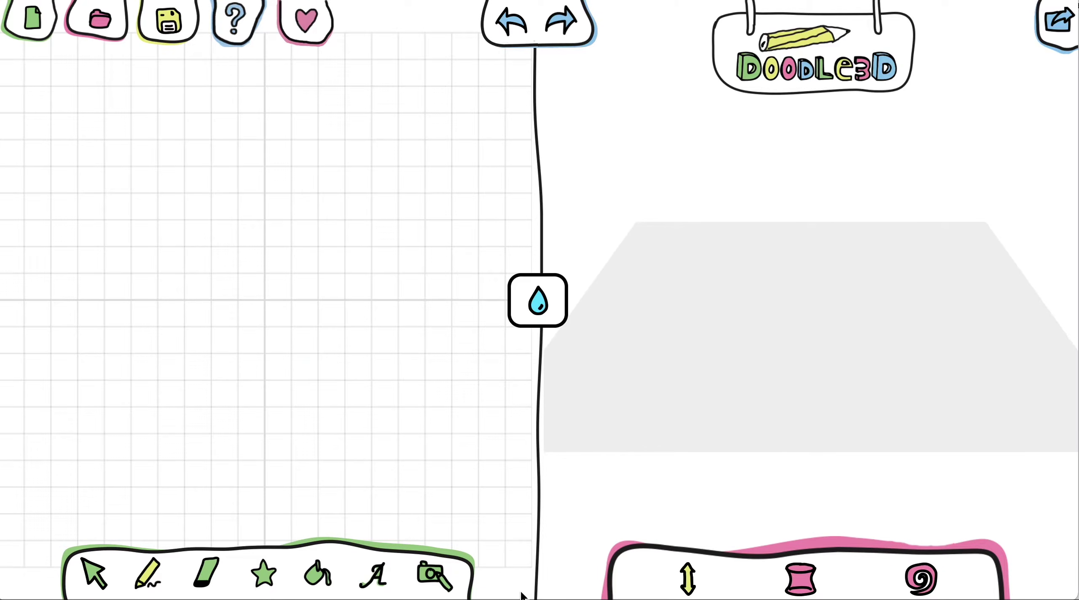
{"action": "left_click", "coordinate": [428, 581]}
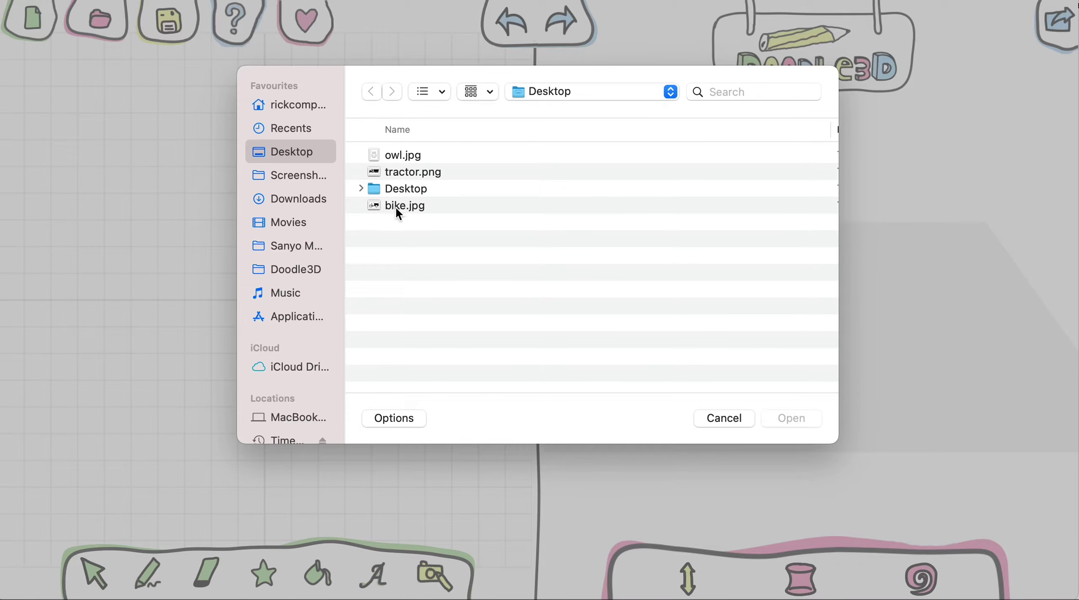
{"action": "double_click", "coordinate": [407, 172]}
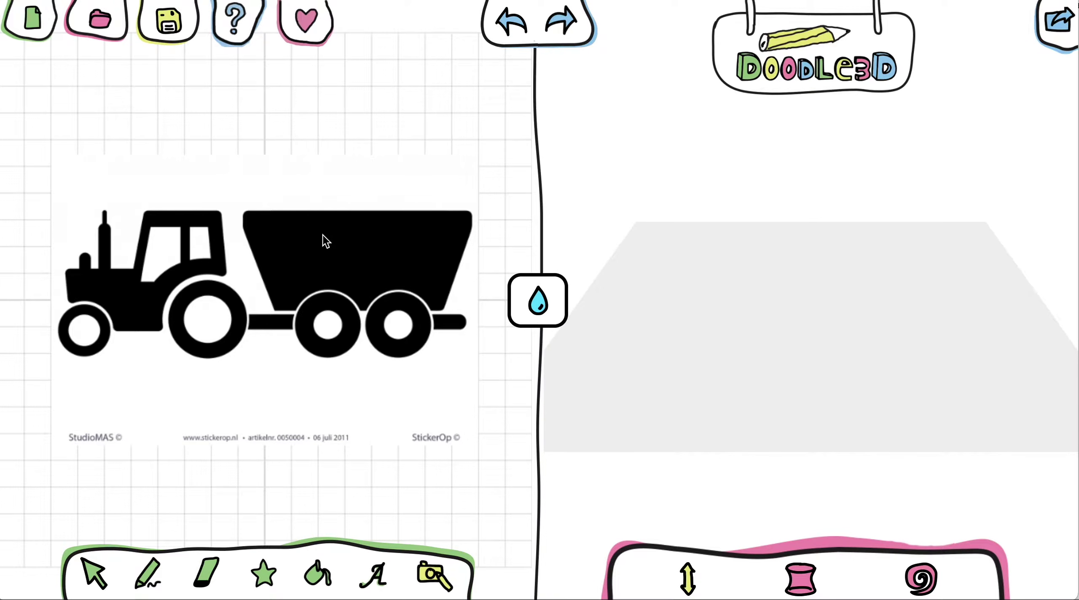
Step: Trace the trailer's body from the tractor picture into a 3D outline
{"action": "left_click", "coordinate": [350, 270]}
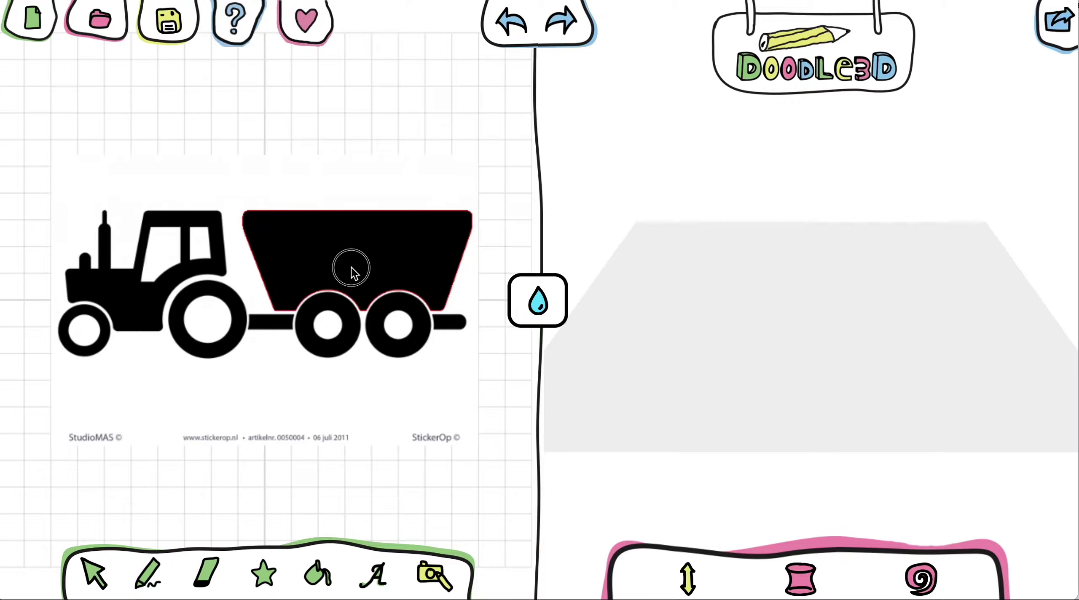
{"action": "left_click", "coordinate": [350, 267]}
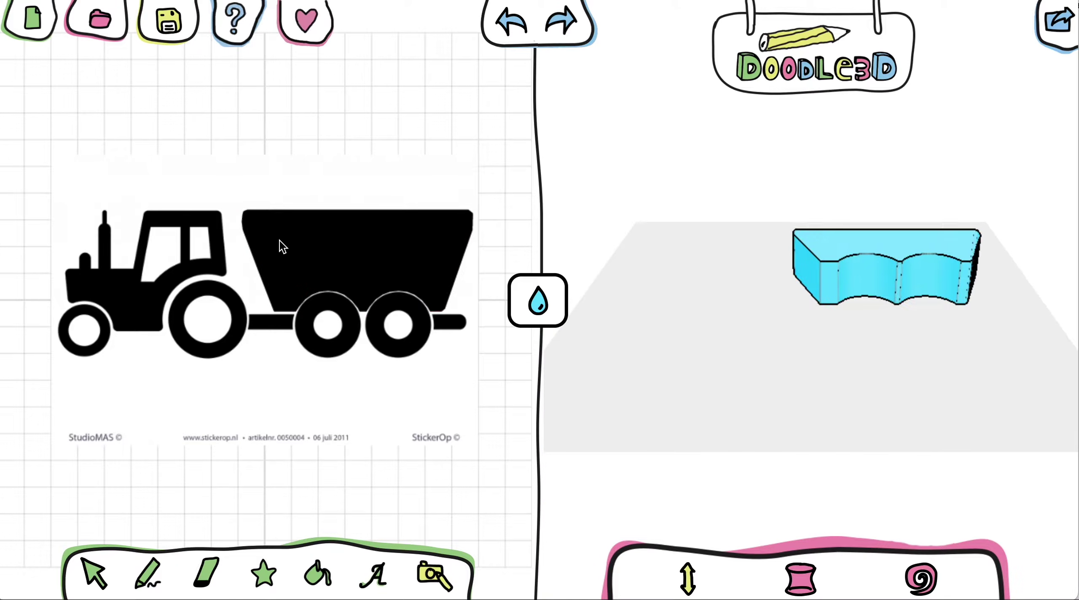
{"action": "left_click", "coordinate": [806, 312]}
{"action": "left_click_drag", "start_coordinate": [806, 313], "coordinate": [819, 378]}
Step: Trace the trailer's two wheels, its rear bar and the hitch bar between tractor and trailer
{"action": "left_click", "coordinate": [343, 335]}
{"action": "left_click", "coordinate": [361, 374]}
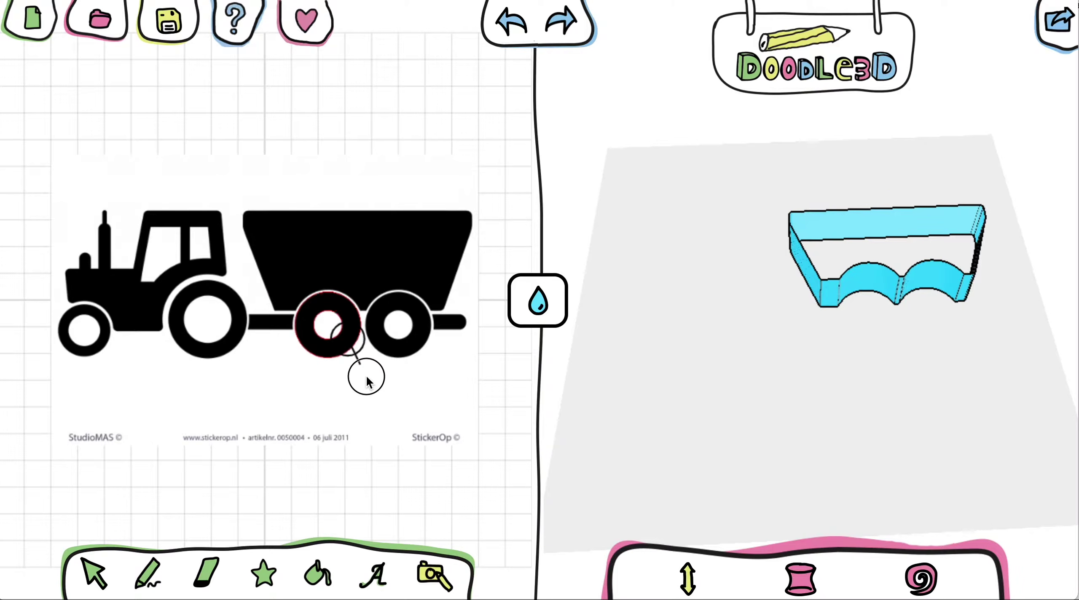
{"action": "left_click", "coordinate": [451, 321]}
{"action": "left_click", "coordinate": [278, 322]}
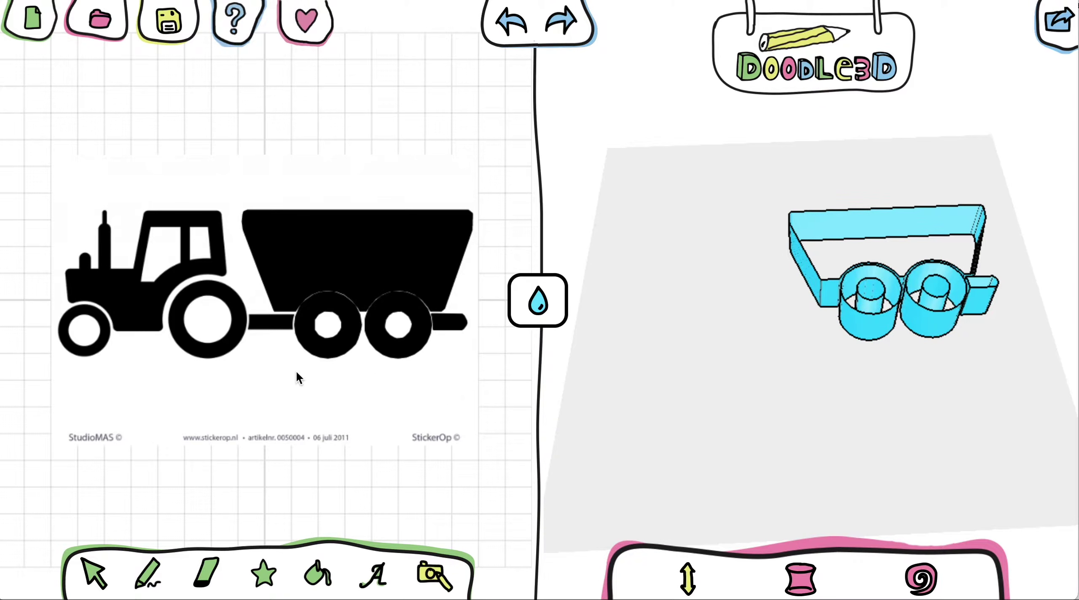
Step: Trace the tractor's large rear wheel, its body and its front wheel from the picture
{"action": "left_click", "coordinate": [217, 348]}
{"action": "left_click", "coordinate": [138, 332]}
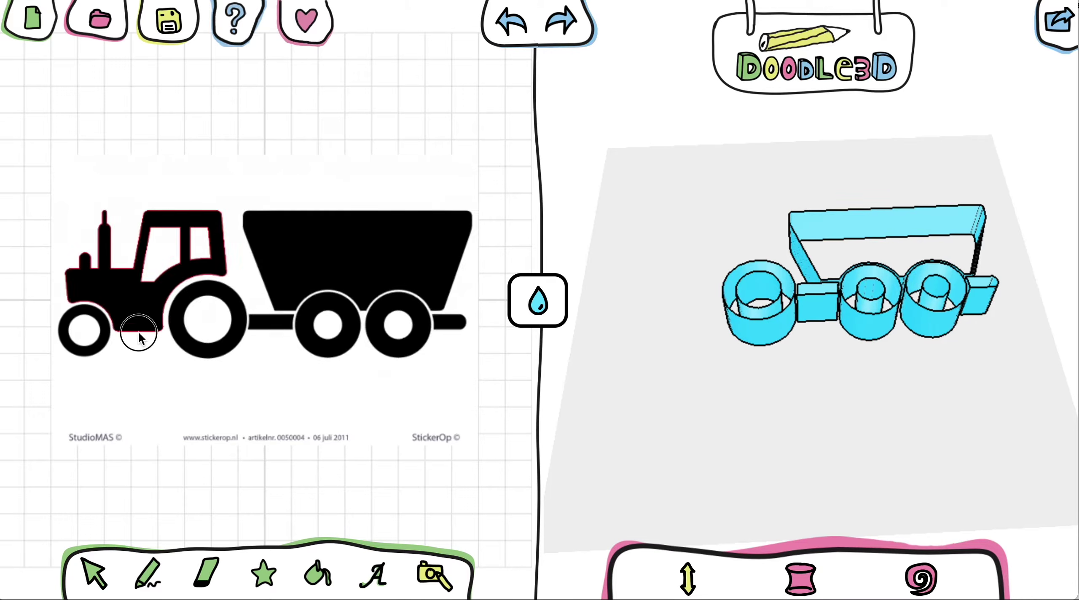
{"action": "left_click", "coordinate": [88, 351]}
{"action": "mouse_move", "coordinate": [729, 329]}
{"action": "left_mouse_down"}
{"action": "mouse_move", "coordinate": [732, 362]}
{"action": "mouse_move", "coordinate": [771, 139]}
{"action": "mouse_move", "coordinate": [785, 190]}
{"action": "mouse_move", "coordinate": [764, 256]}
{"action": "left_mouse_up"}
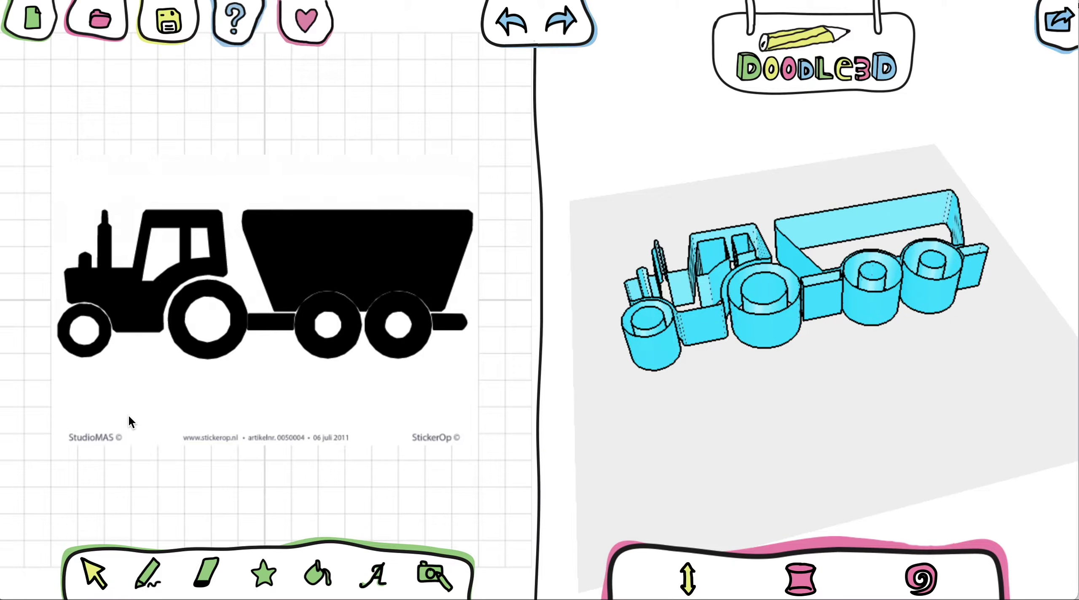
Step: Delete the imported tractor picture, keeping the traced outlines
{"action": "left_click", "coordinate": [108, 410]}
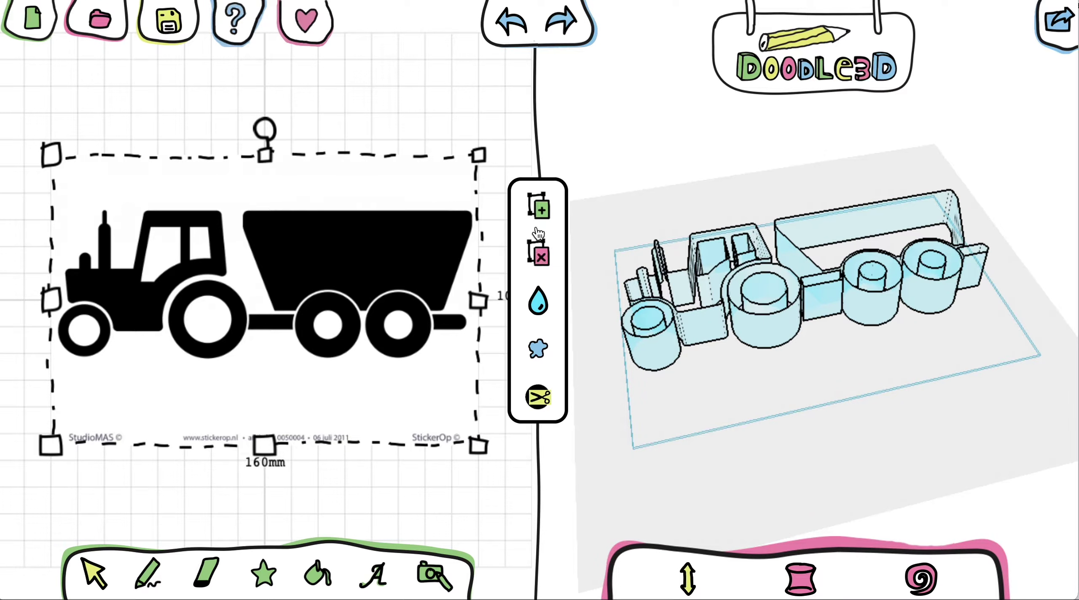
{"action": "left_click", "coordinate": [539, 254]}
{"action": "left_click_drag", "start_coordinate": [835, 330], "coordinate": [788, 457]}
Step: Fill the trailer body and the tractor body with light blue
{"action": "left_click", "coordinate": [318, 575]}
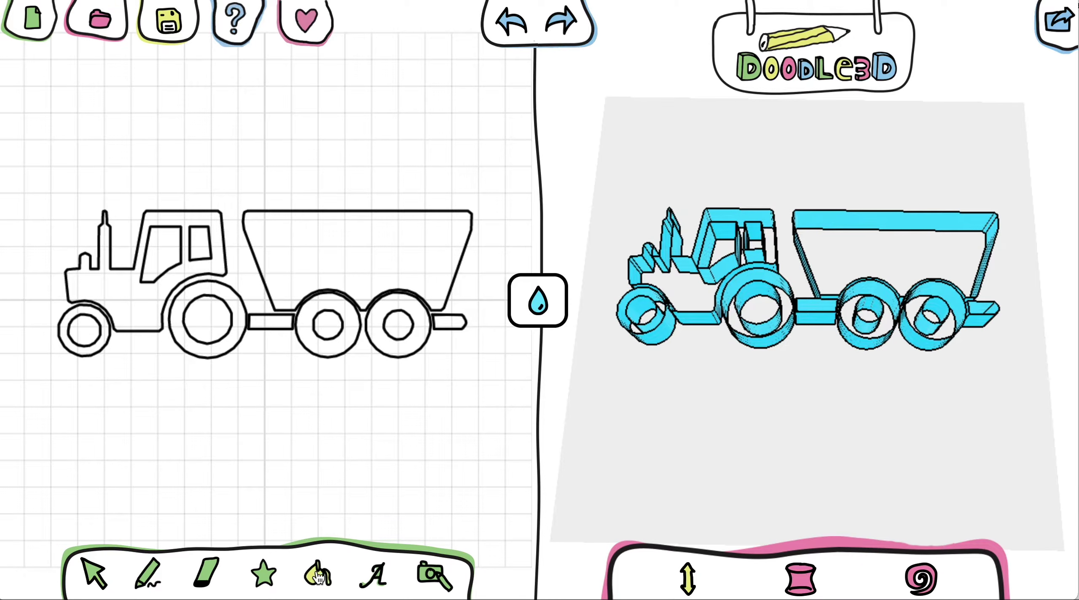
{"action": "left_click", "coordinate": [296, 248]}
{"action": "left_click", "coordinate": [141, 292]}
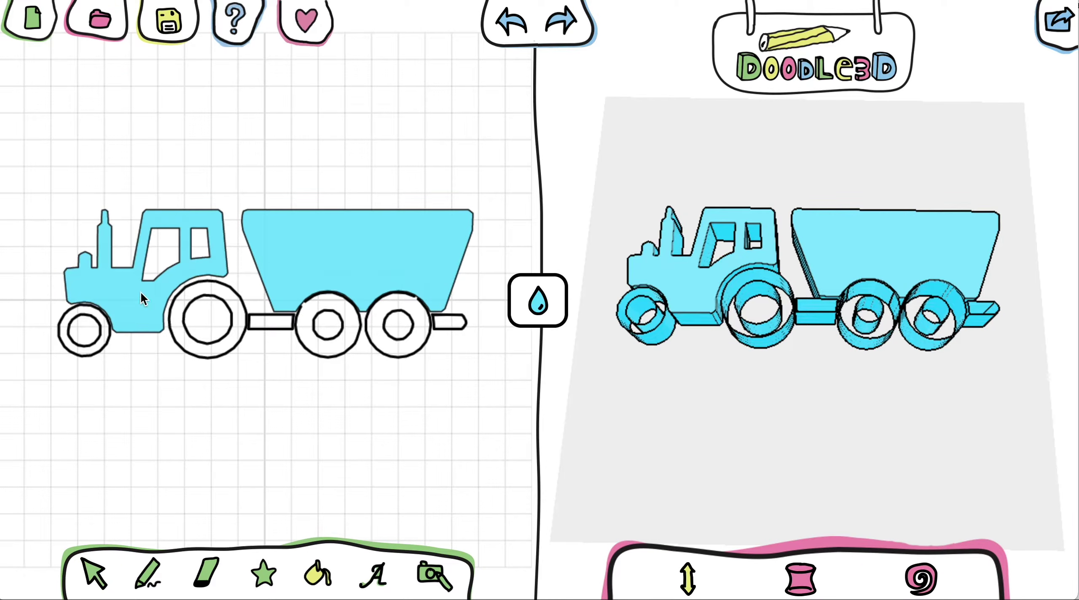
Step: Fill the tyre rings of the trailer's two wheels and the tractor's rear and front wheels with pink
{"action": "left_click", "coordinate": [538, 300]}
{"action": "left_click", "coordinate": [715, 368]}
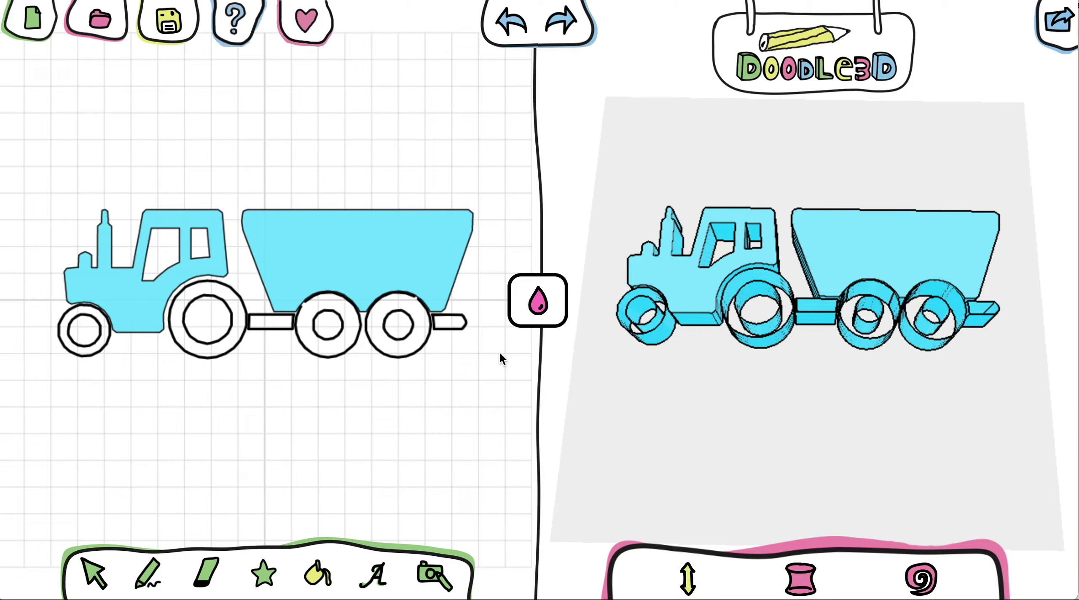
{"action": "left_click", "coordinate": [389, 347]}
{"action": "left_click", "coordinate": [324, 345]}
{"action": "left_click", "coordinate": [192, 347]}
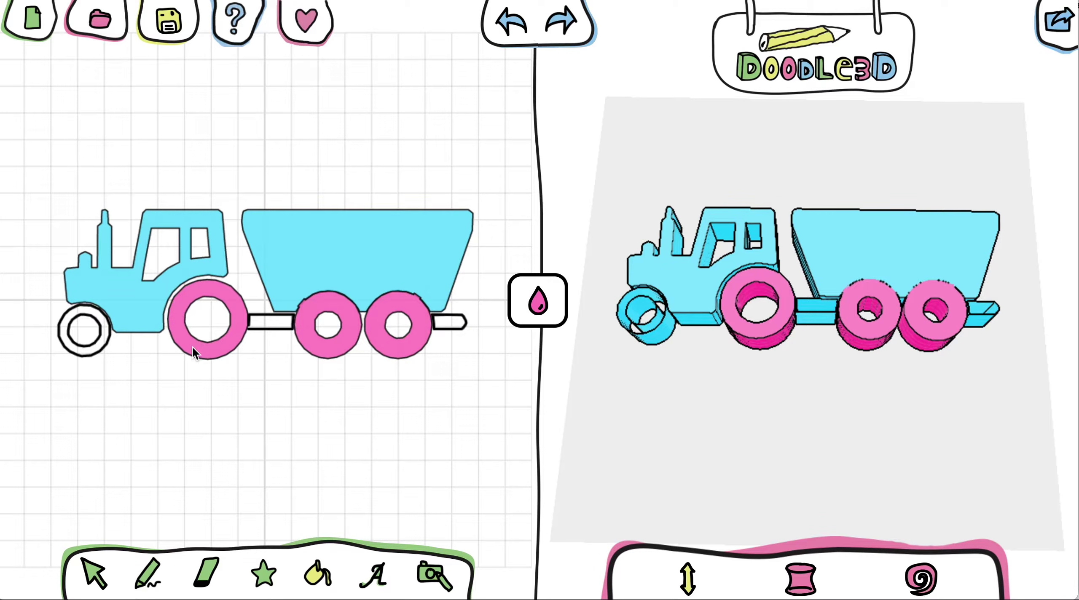
{"action": "left_click", "coordinate": [90, 346]}
Step: Fill the rear bar, the hitch bar and the centres of all four wheels with orange
{"action": "left_click", "coordinate": [515, 302]}
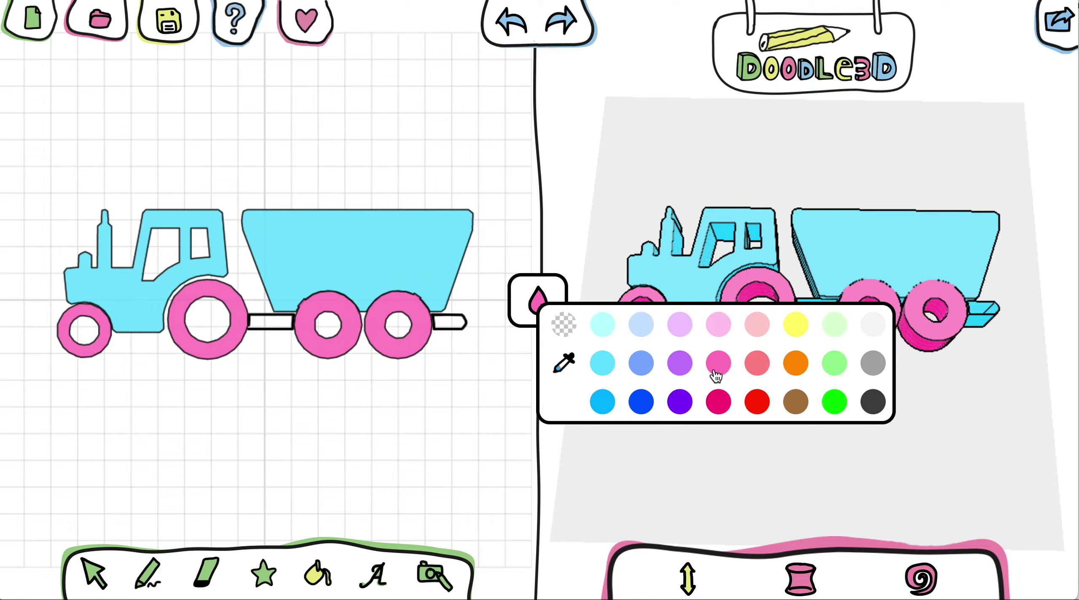
{"action": "left_click", "coordinate": [791, 368]}
{"action": "left_click", "coordinate": [448, 322]}
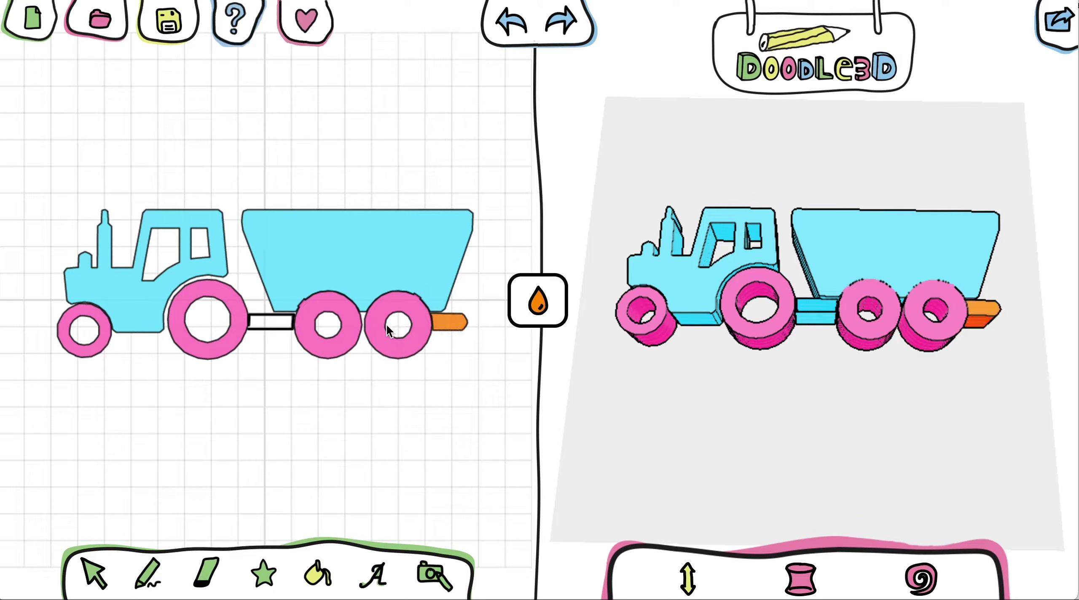
{"action": "left_click", "coordinate": [387, 326]}
{"action": "left_click", "coordinate": [325, 323]}
{"action": "left_click", "coordinate": [287, 322]}
{"action": "left_click", "coordinate": [190, 318]}
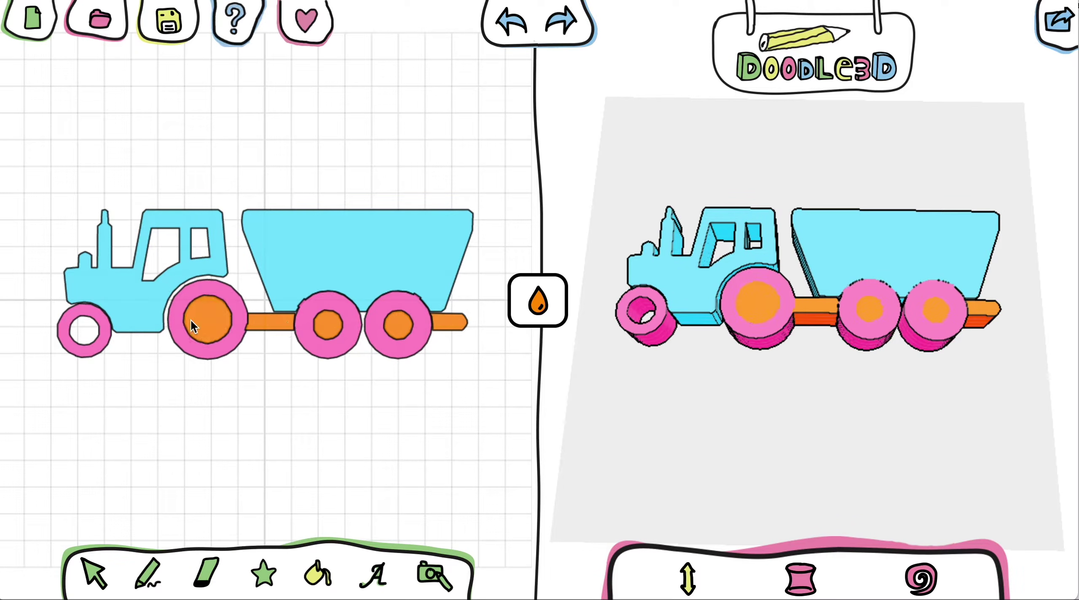
{"action": "left_click", "coordinate": [92, 328]}
Step: Fill both cab windows of the tractor with orange
{"action": "mouse_move", "coordinate": [752, 373]}
{"action": "left_mouse_down"}
{"action": "mouse_move", "coordinate": [908, 308]}
{"action": "mouse_move", "coordinate": [691, 312]}
{"action": "left_mouse_up"}
{"action": "left_click", "coordinate": [176, 258]}
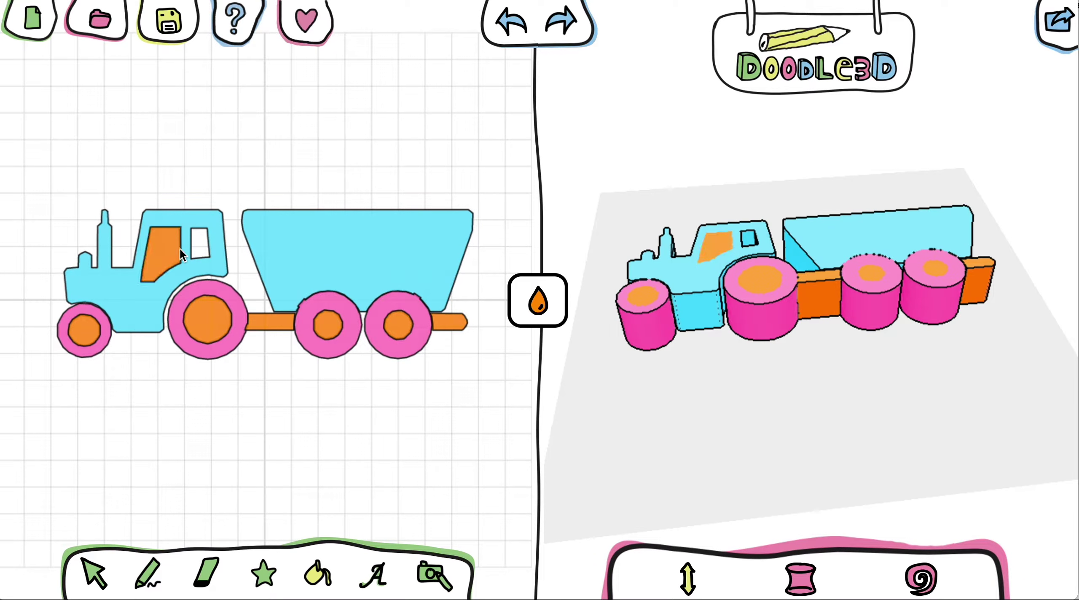
{"action": "left_click", "coordinate": [199, 243]}
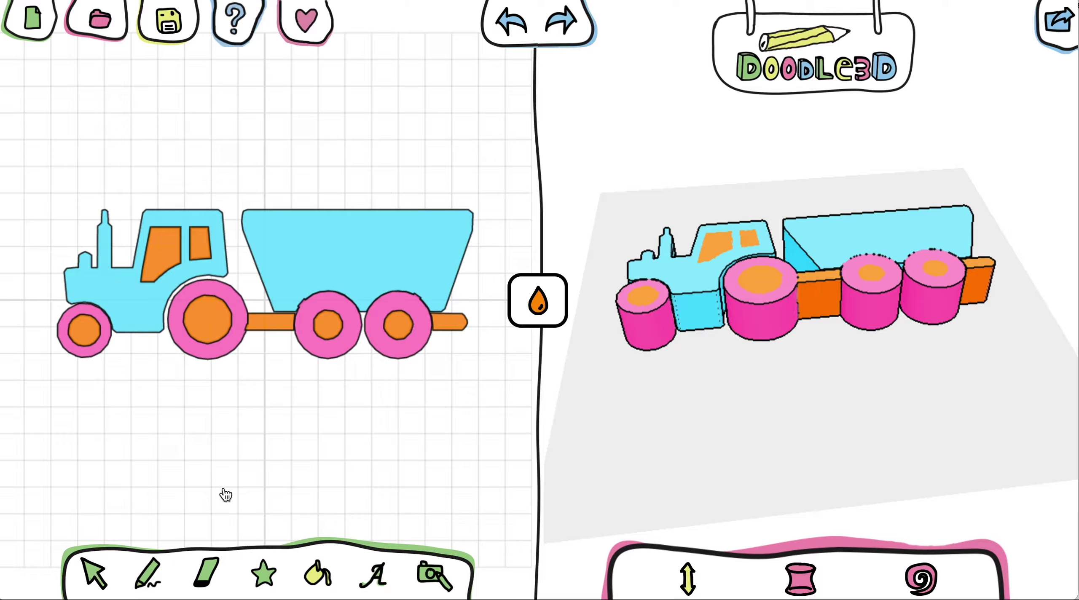
{"action": "mouse_move", "coordinate": [660, 429]}
{"action": "left_mouse_down"}
{"action": "mouse_move", "coordinate": [944, 424]}
{"action": "mouse_move", "coordinate": [847, 350]}
{"action": "mouse_move", "coordinate": [703, 416]}
{"action": "left_mouse_up"}
Step: Select the four pink tyre rings together and reduce their height to about 9 mm
{"action": "left_click_drag", "start_coordinate": [25, 138], "coordinate": [464, 351]}
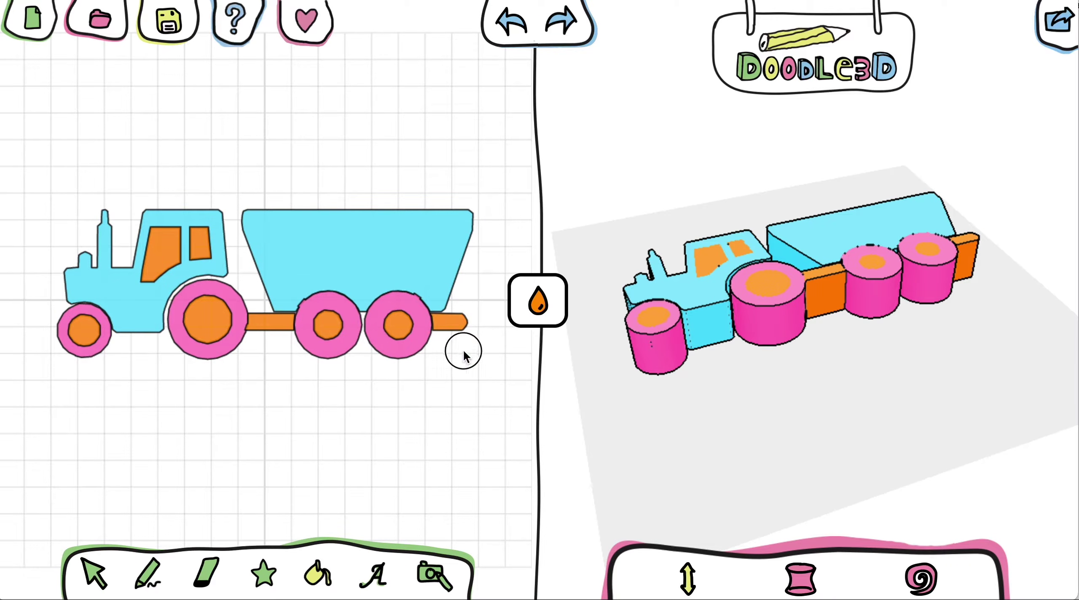
{"action": "left_click_drag", "start_coordinate": [497, 398], "coordinate": [127, 224]}
{"action": "left_click", "coordinate": [95, 574]}
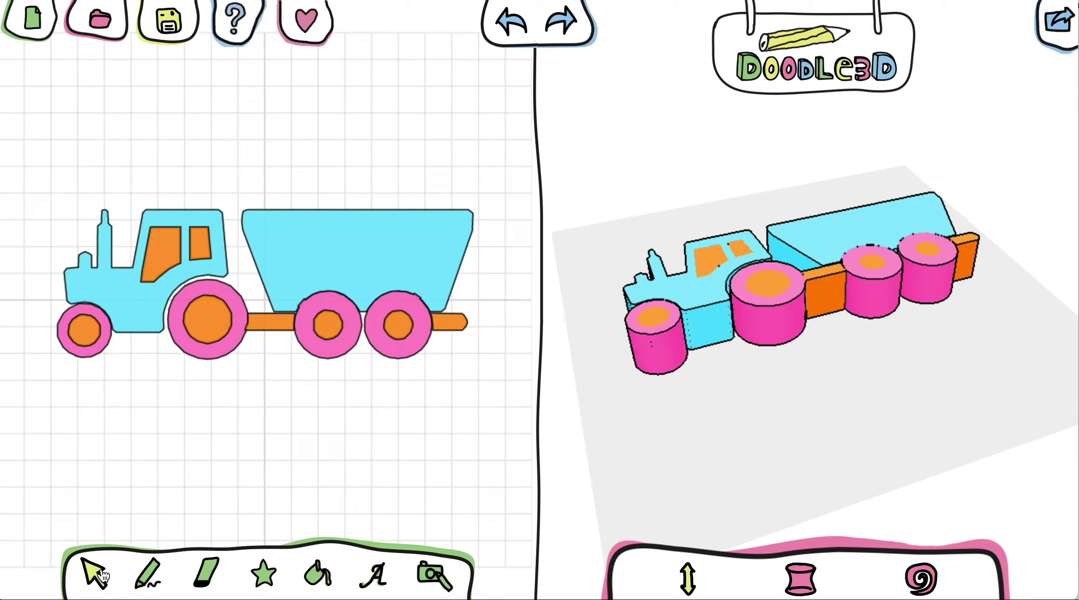
{"action": "mouse_move", "coordinate": [30, 411]}
{"action": "left_mouse_down"}
{"action": "mouse_move", "coordinate": [359, 249]}
{"action": "mouse_move", "coordinate": [491, 173]}
{"action": "mouse_move", "coordinate": [494, 157]}
{"action": "left_mouse_up"}
{"action": "left_click", "coordinate": [491, 179]}
{"action": "key", "text": "ctrl+a"}
{"action": "left_click", "coordinate": [199, 430]}
{"action": "left_click_drag", "start_coordinate": [46, 378], "coordinate": [453, 362]}
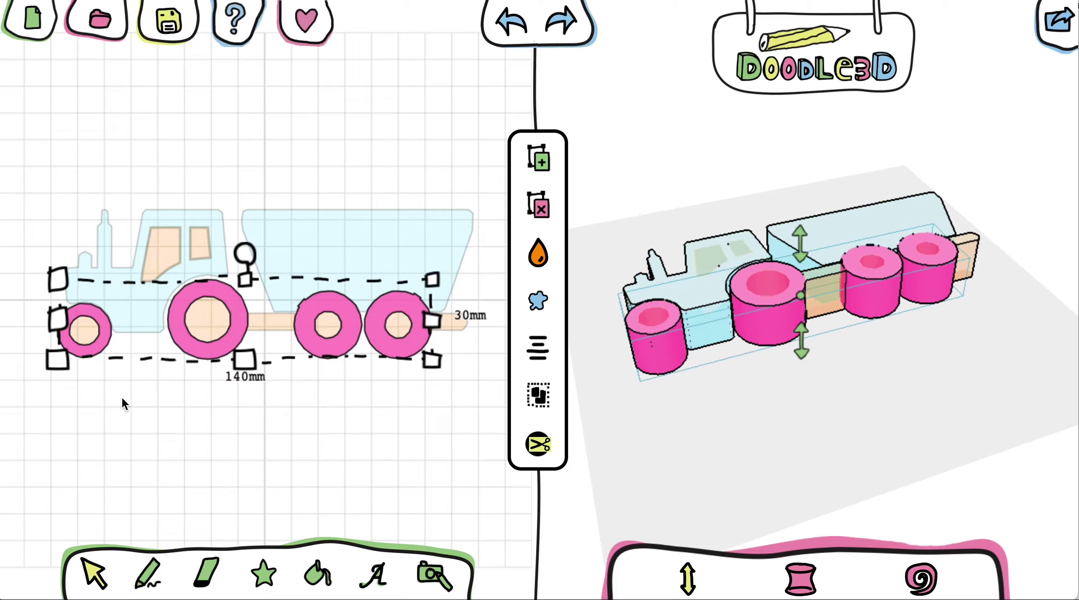
{"action": "left_click", "coordinate": [67, 397]}
{"action": "left_click_drag", "start_coordinate": [56, 394], "coordinate": [438, 356]}
{"action": "left_click_drag", "start_coordinate": [797, 257], "coordinate": [803, 228]}
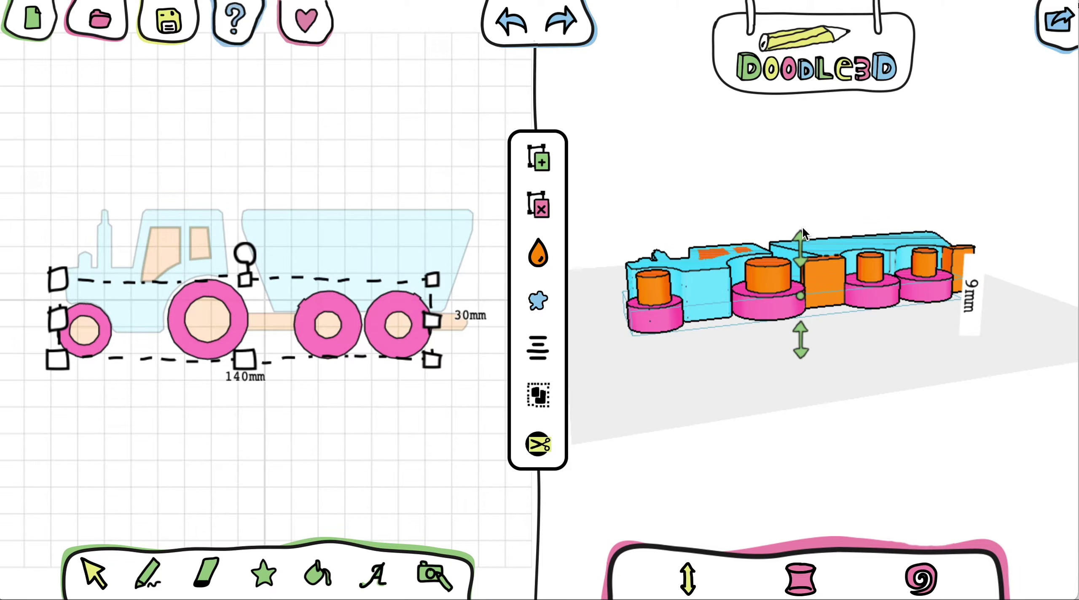
Step: Select the blue tractor body and trailer body and increase their height well above the wheels
{"action": "left_click", "coordinate": [362, 374]}
{"action": "left_click_drag", "start_coordinate": [152, 198], "coordinate": [276, 223]}
{"action": "left_click_drag", "start_coordinate": [809, 226], "coordinate": [808, 189]}
{"action": "left_click", "coordinate": [765, 352]}
{"action": "left_click_drag", "start_coordinate": [765, 353], "coordinate": [758, 312]}
Step: Select the orange centres of all four wheels and raise them to the height of the blue bodies as axles
{"action": "left_click", "coordinate": [91, 332]}
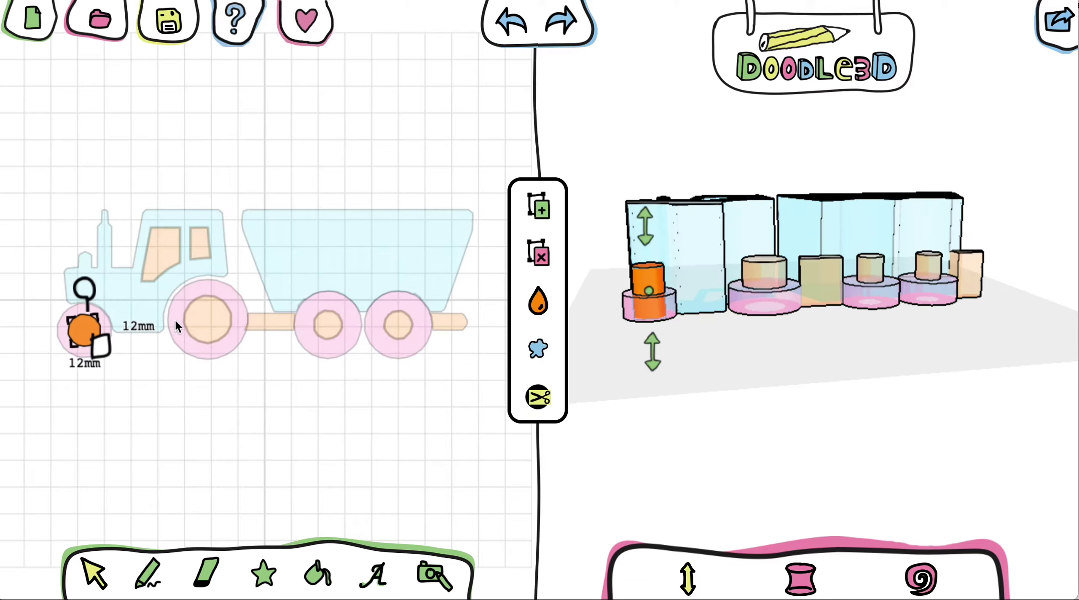
{"action": "left_click", "coordinate": [208, 322], "text": "shift"}
{"action": "left_click", "coordinate": [329, 324], "text": "shift"}
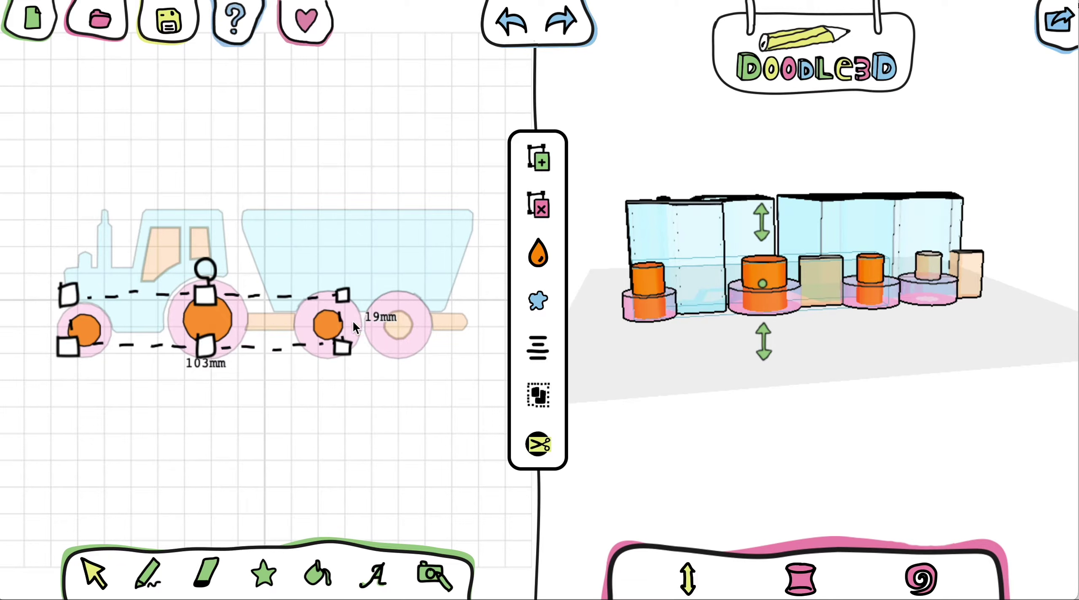
{"action": "left_click", "coordinate": [399, 328], "text": "shift"}
{"action": "left_click_drag", "start_coordinate": [794, 231], "coordinate": [791, 192]}
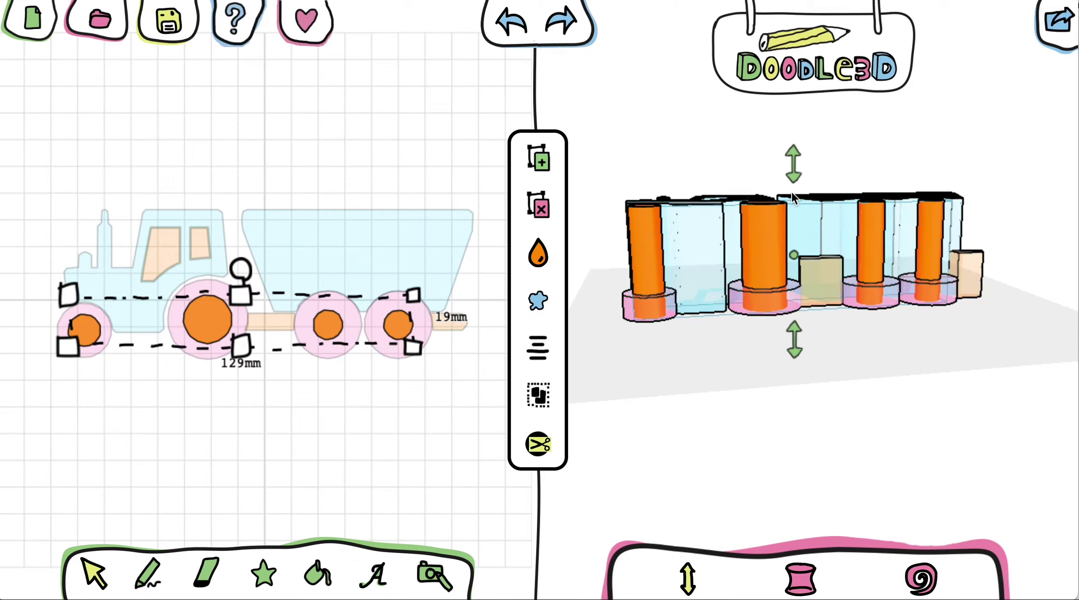
Step: Duplicate the four pink tyre rings and move the copies up to the opposite ends of the orange axles
{"action": "left_click", "coordinate": [692, 378]}
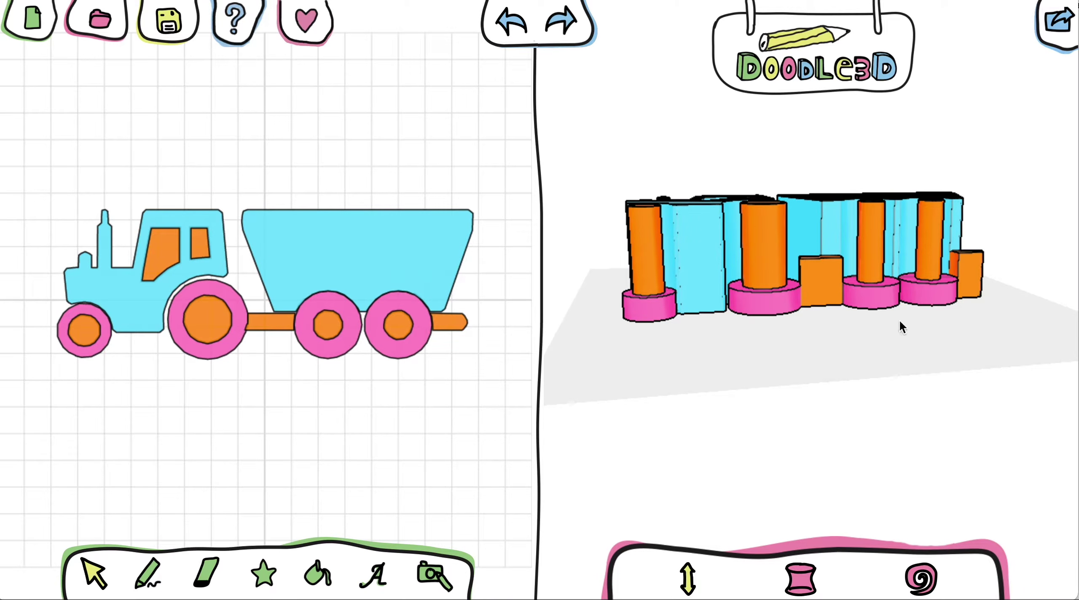
{"action": "left_click_drag", "start_coordinate": [25, 380], "coordinate": [444, 349]}
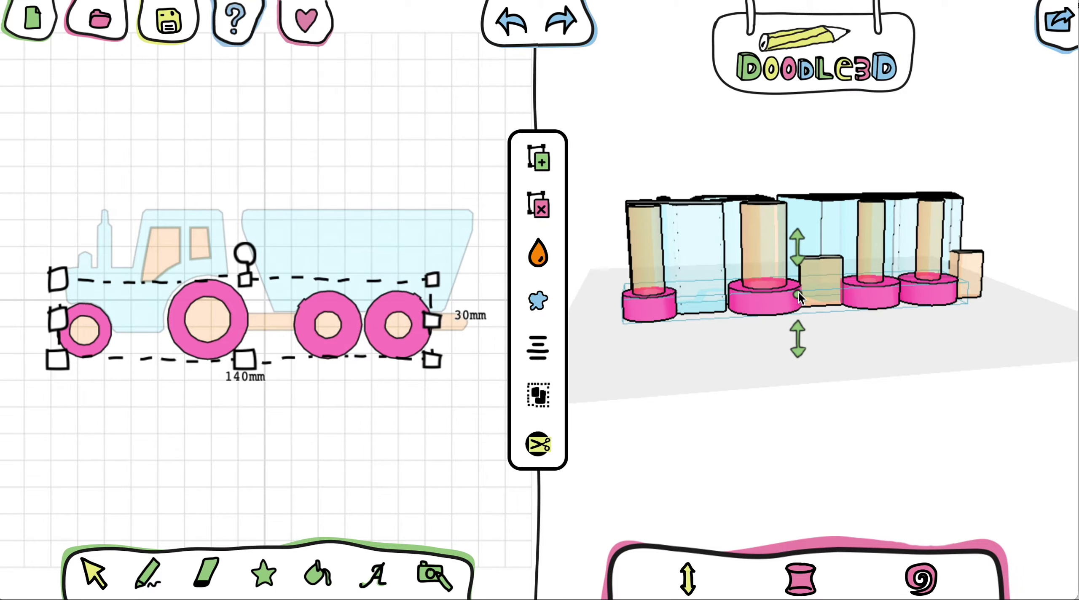
{"action": "left_click_drag", "start_coordinate": [798, 291], "coordinate": [803, 236]}
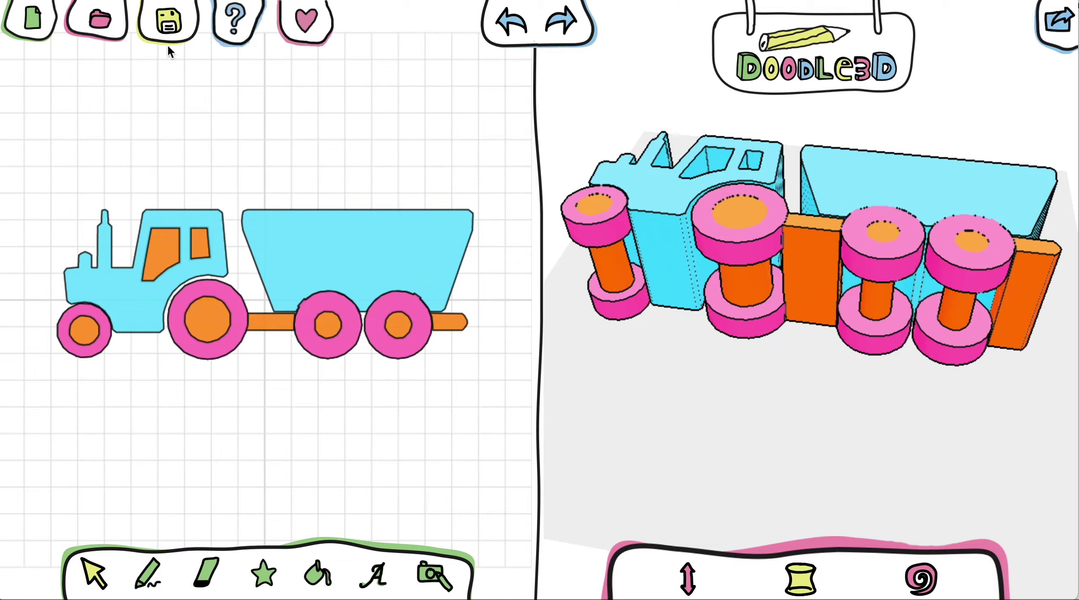
Step: Save the doodle under the file name truck
{"action": "left_click", "coordinate": [167, 39]}
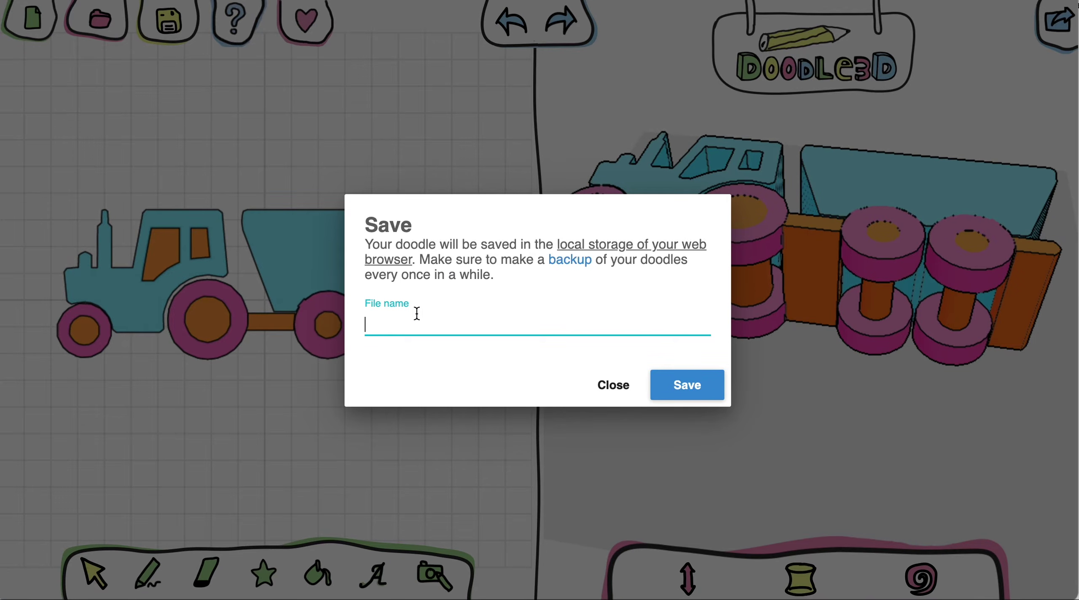
{"action": "left_click", "coordinate": [687, 385]}
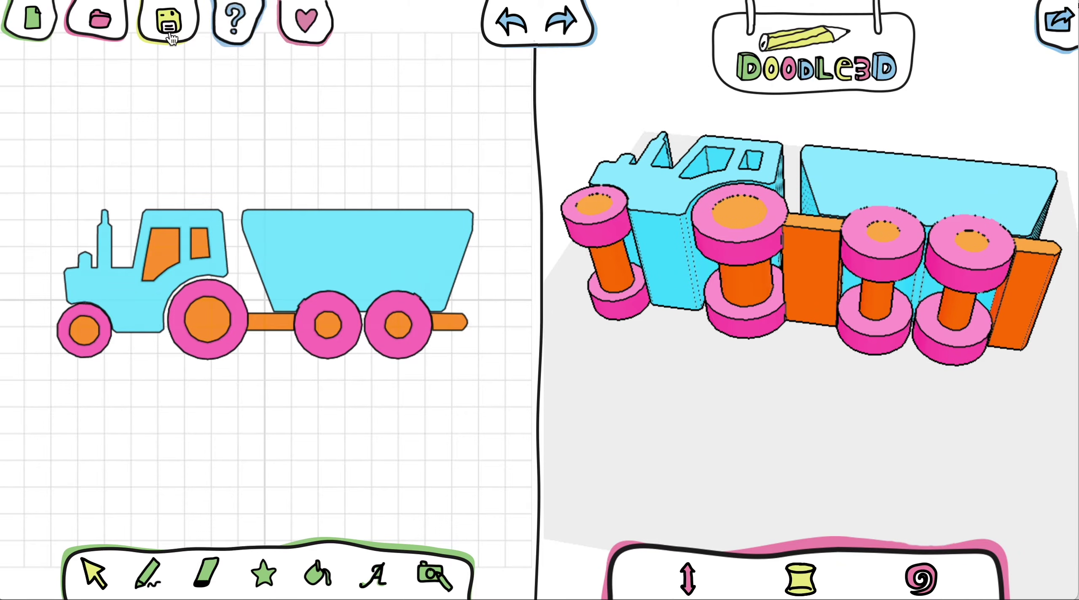
{"action": "left_click", "coordinate": [170, 25]}
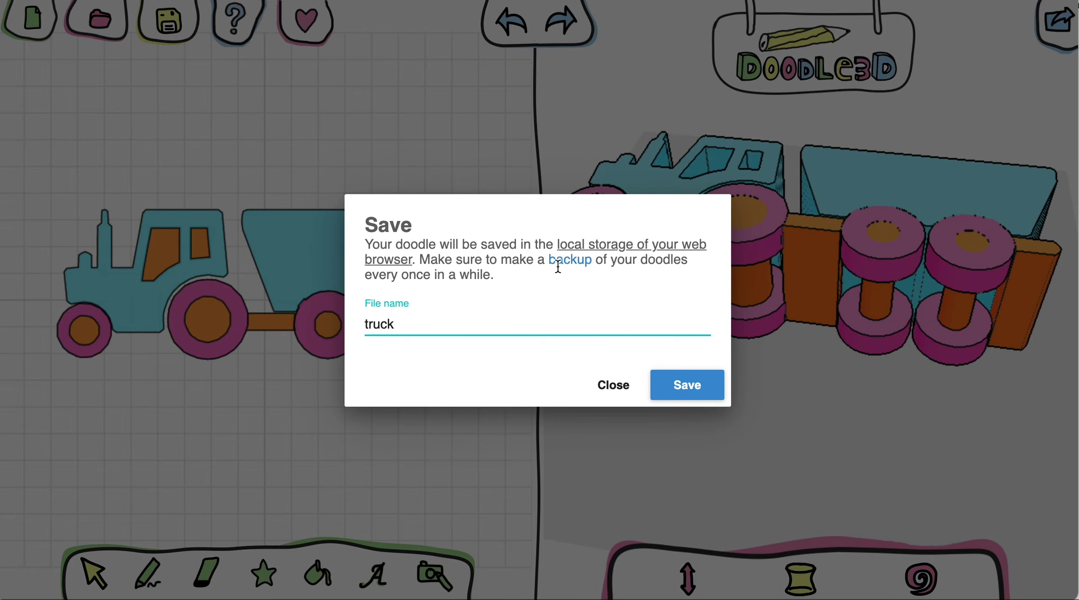
{"action": "left_click", "coordinate": [610, 385]}
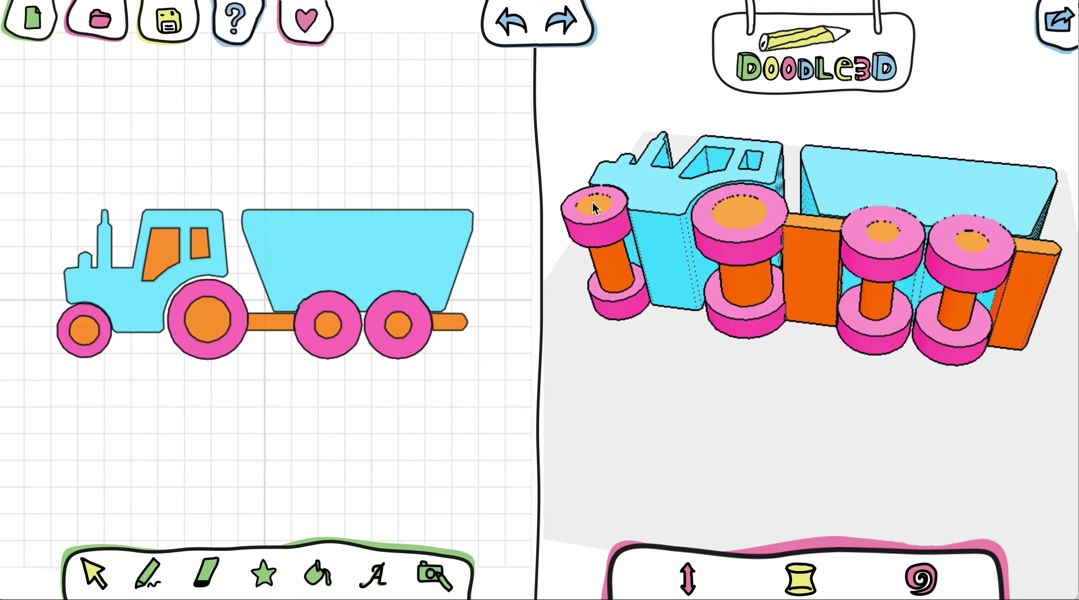
Step: Open the GCODE export of the model and inspect it from several angles in the print preview
{"action": "left_click", "coordinate": [1049, 34]}
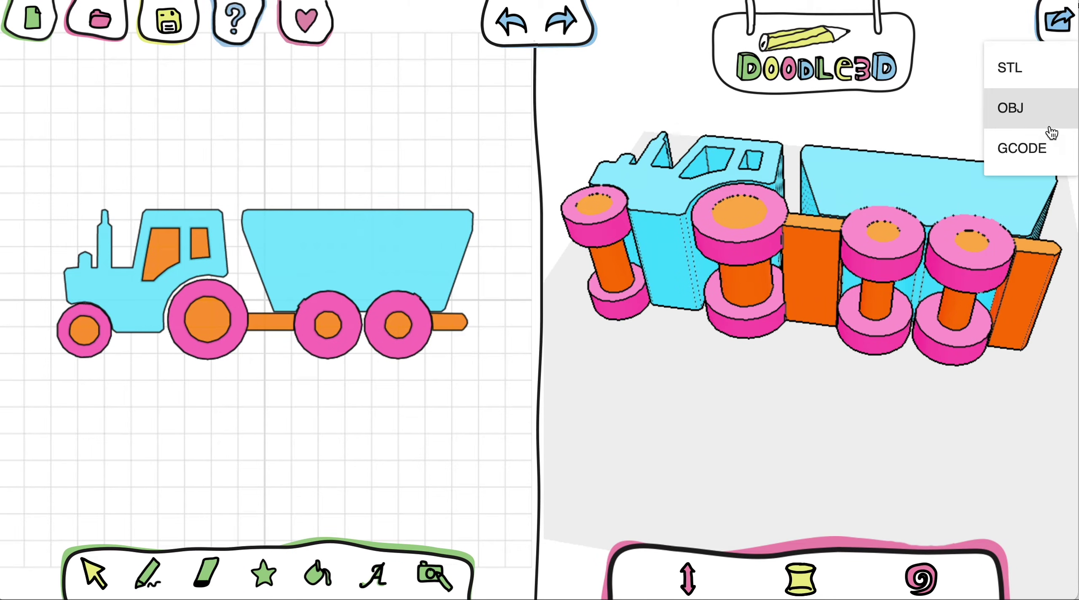
{"action": "left_click", "coordinate": [1018, 146]}
{"action": "left_click", "coordinate": [373, 362]}
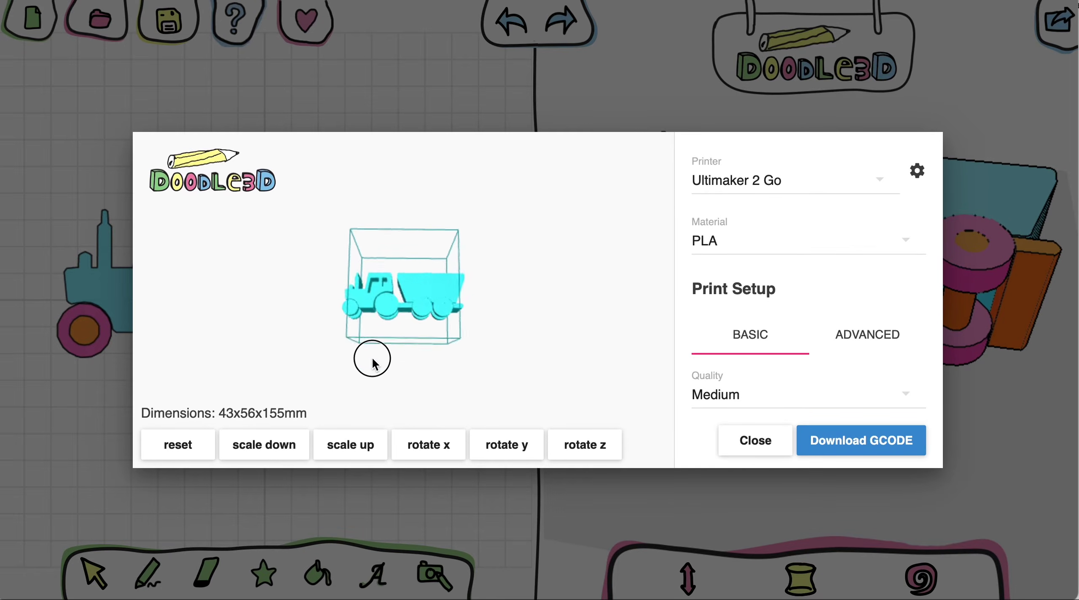
{"action": "left_click_drag", "start_coordinate": [372, 359], "coordinate": [405, 284]}
{"action": "scroll", "coordinate": [404, 283], "scroll_direction": "up", "scroll_amount": 8}
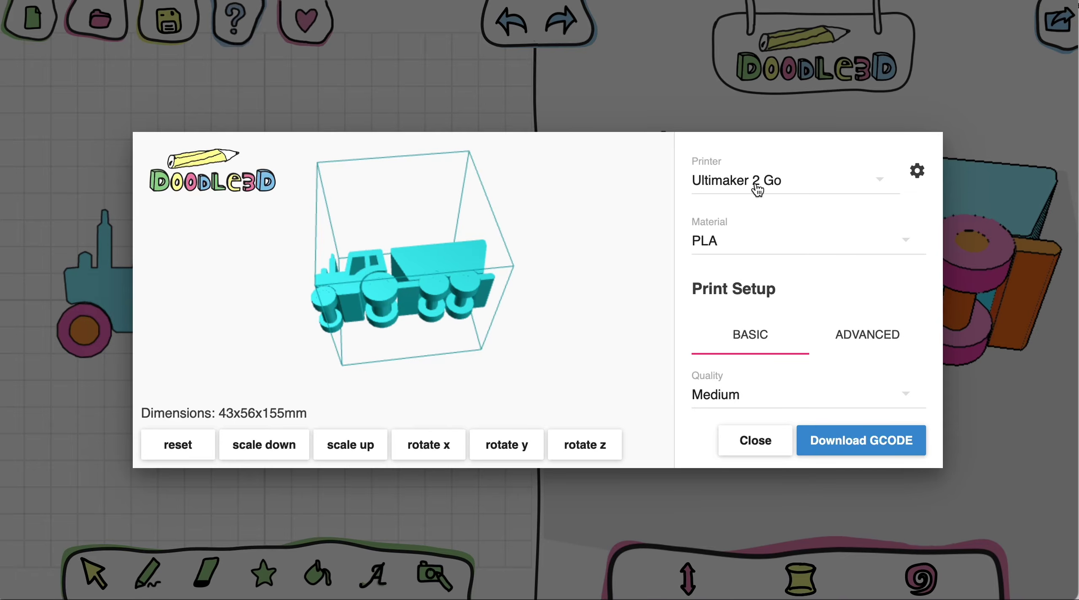
{"action": "left_click_drag", "start_coordinate": [373, 277], "coordinate": [418, 239]}
{"action": "left_click_drag", "start_coordinate": [351, 315], "coordinate": [366, 282]}
Step: Scale the print model down six times, to 23x30x83 mm, and check it inside the build volume
{"action": "left_click", "coordinate": [265, 450]}
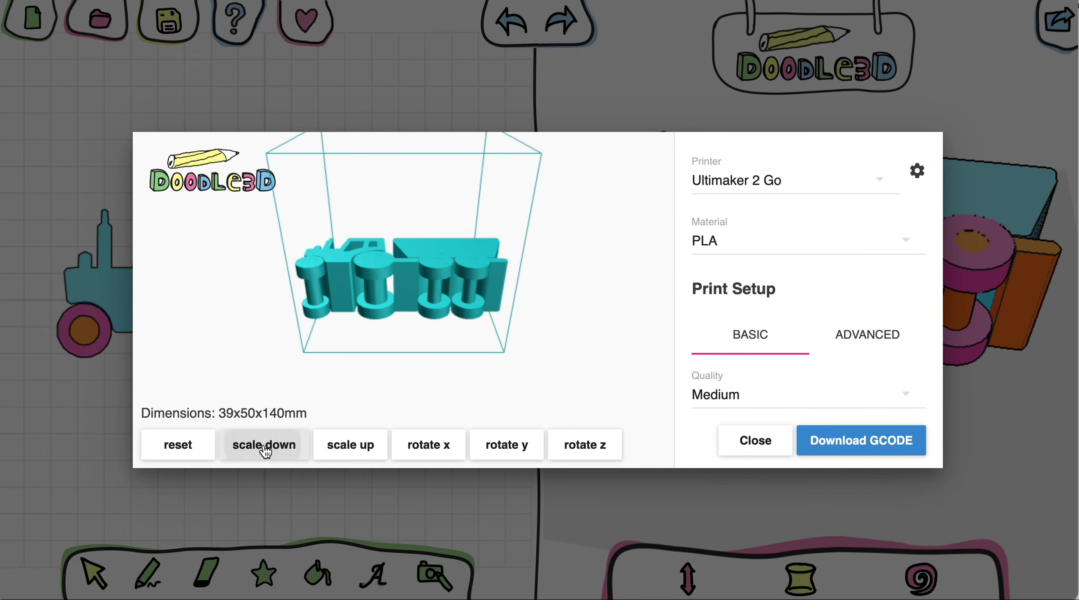
{"action": "left_click", "coordinate": [265, 450]}
{"action": "left_click", "coordinate": [265, 450]}
{"action": "left_click", "coordinate": [265, 450]}
{"action": "left_click", "coordinate": [265, 450]}
{"action": "left_click", "coordinate": [265, 450]}
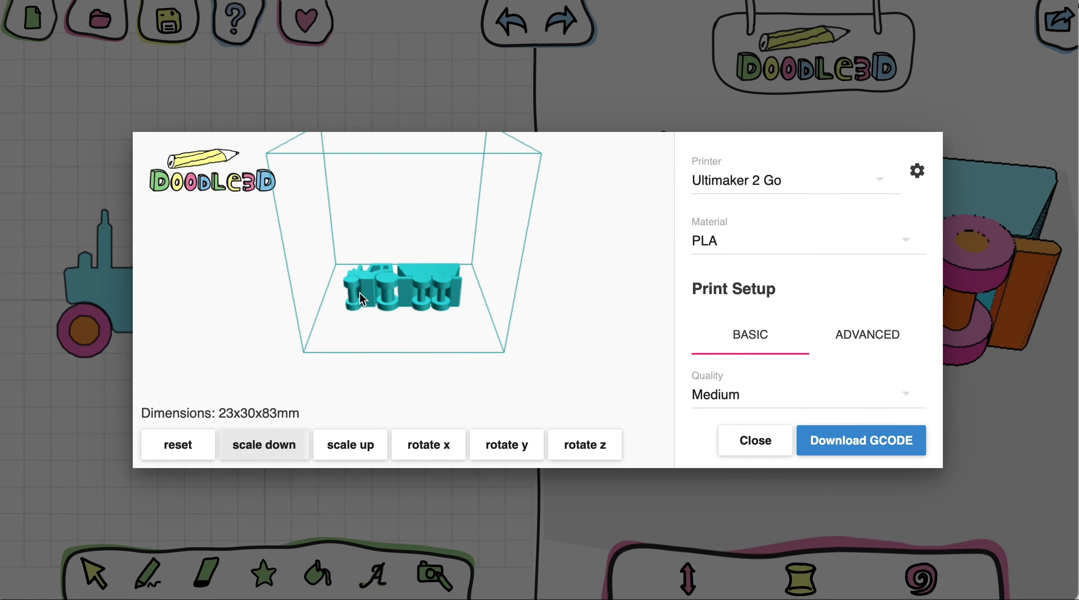
{"action": "left_click_drag", "start_coordinate": [379, 404], "coordinate": [374, 312]}
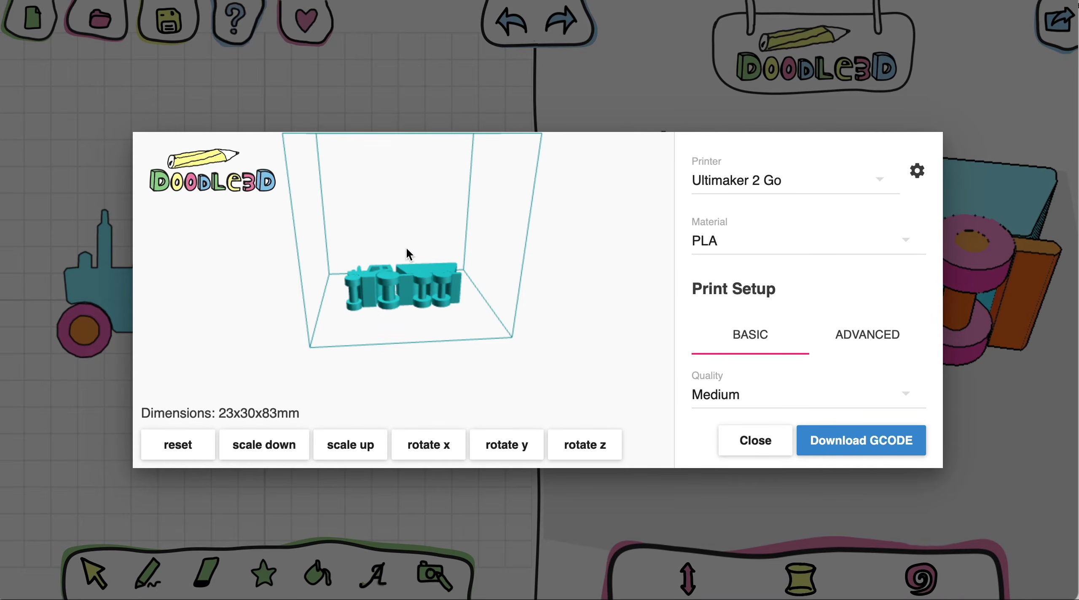
{"action": "left_click_drag", "start_coordinate": [409, 253], "coordinate": [366, 339]}
{"action": "scroll", "coordinate": [391, 287], "scroll_direction": "up", "scroll_amount": 10}
Step: Keep the print quality at Medium and look through the advanced print settings
{"action": "scroll", "coordinate": [759, 395], "scroll_direction": "down", "scroll_amount": 3}
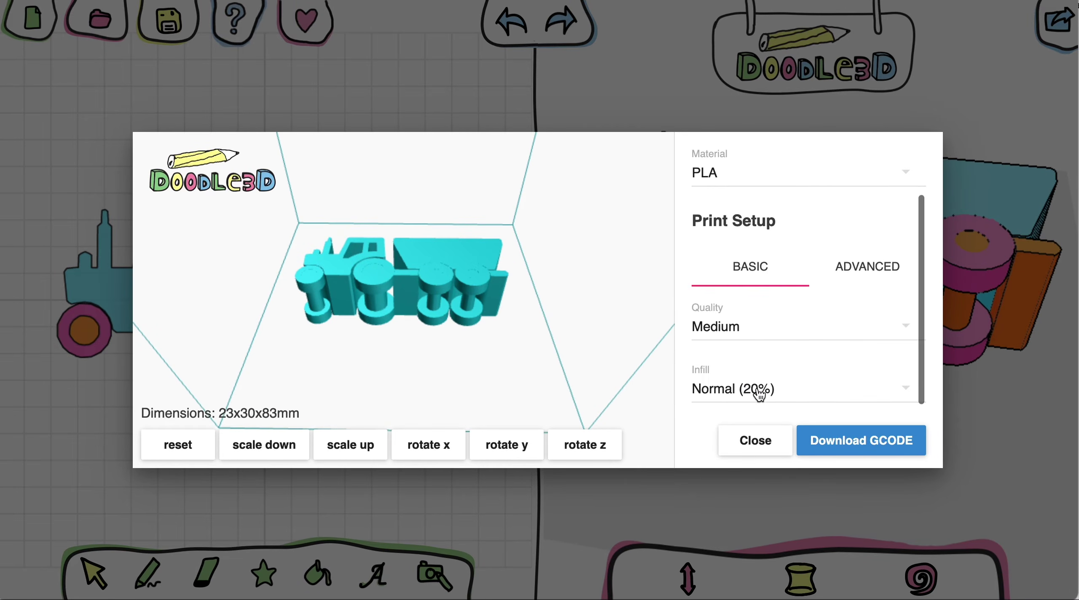
{"action": "left_click", "coordinate": [741, 323]}
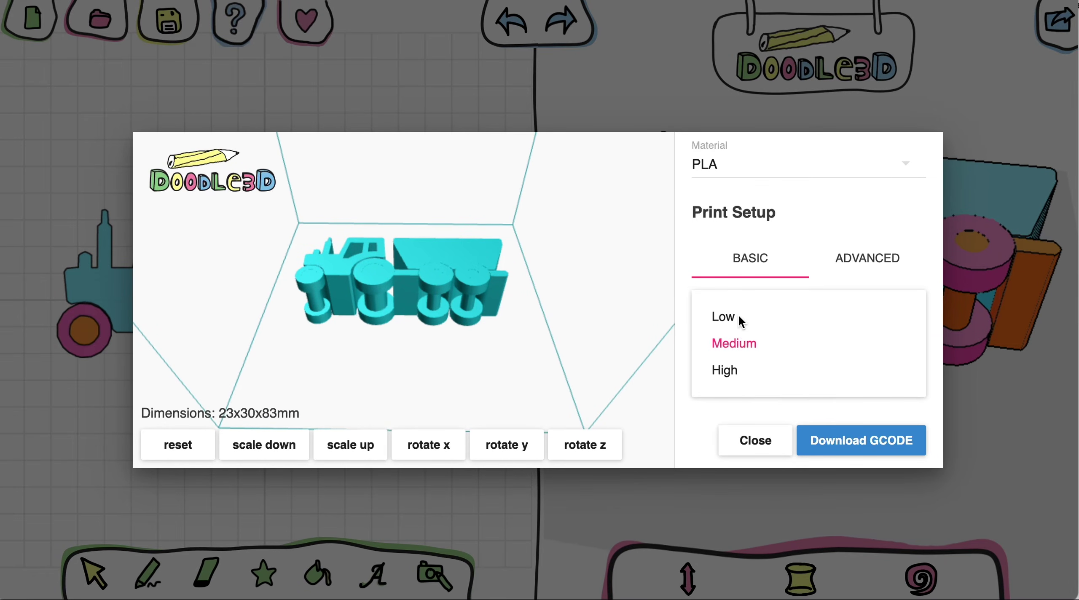
{"action": "left_click", "coordinate": [736, 351]}
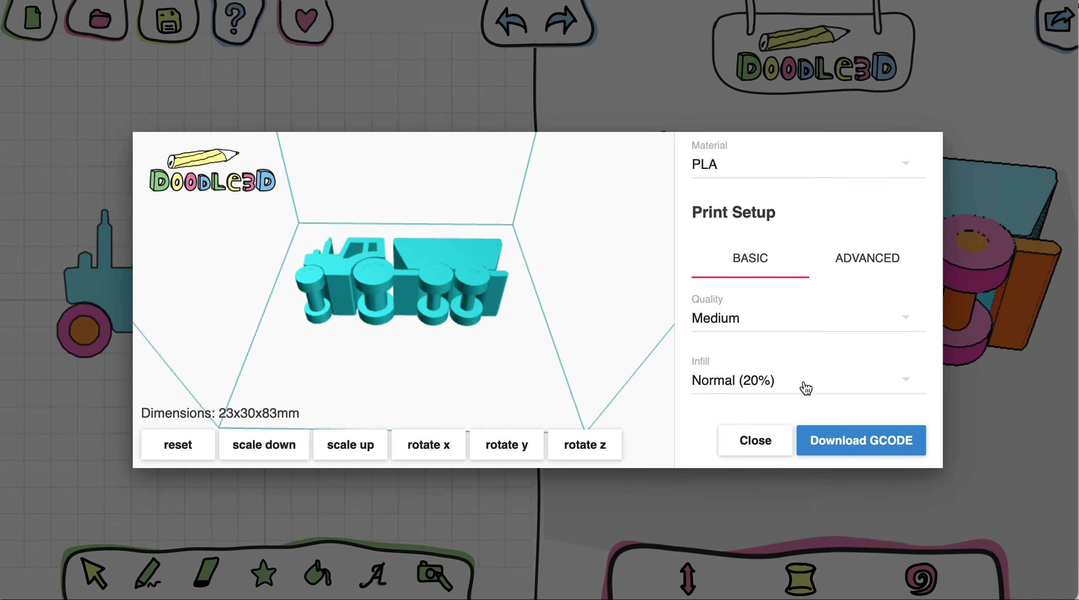
{"action": "left_click", "coordinate": [857, 263]}
{"action": "scroll", "coordinate": [797, 364], "scroll_direction": "down", "scroll_amount": 5}
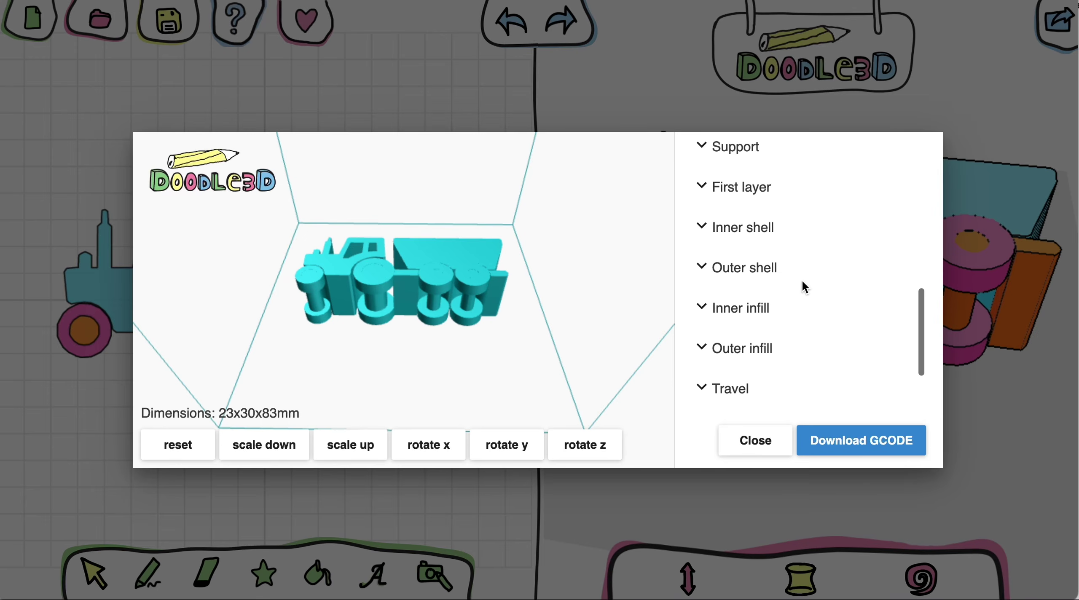
{"action": "scroll", "coordinate": [813, 311], "scroll_direction": "down", "scroll_amount": 3}
{"action": "scroll", "coordinate": [820, 331], "scroll_direction": "up", "scroll_amount": 10}
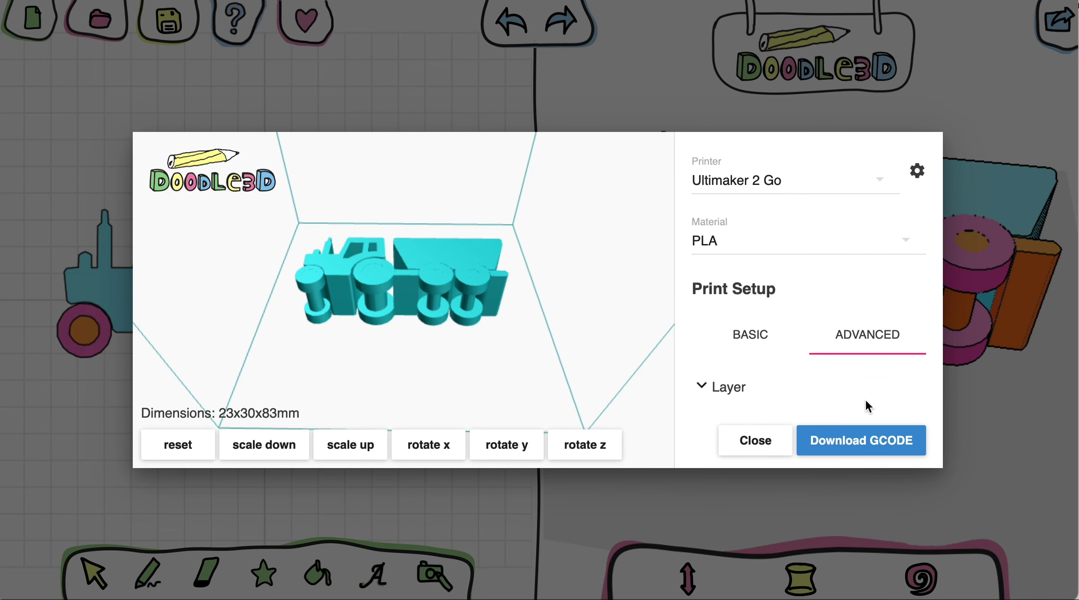
Step: Download the GCODE and save it as doodle.gcode in the Doodle3D folder
{"action": "left_click", "coordinate": [879, 446]}
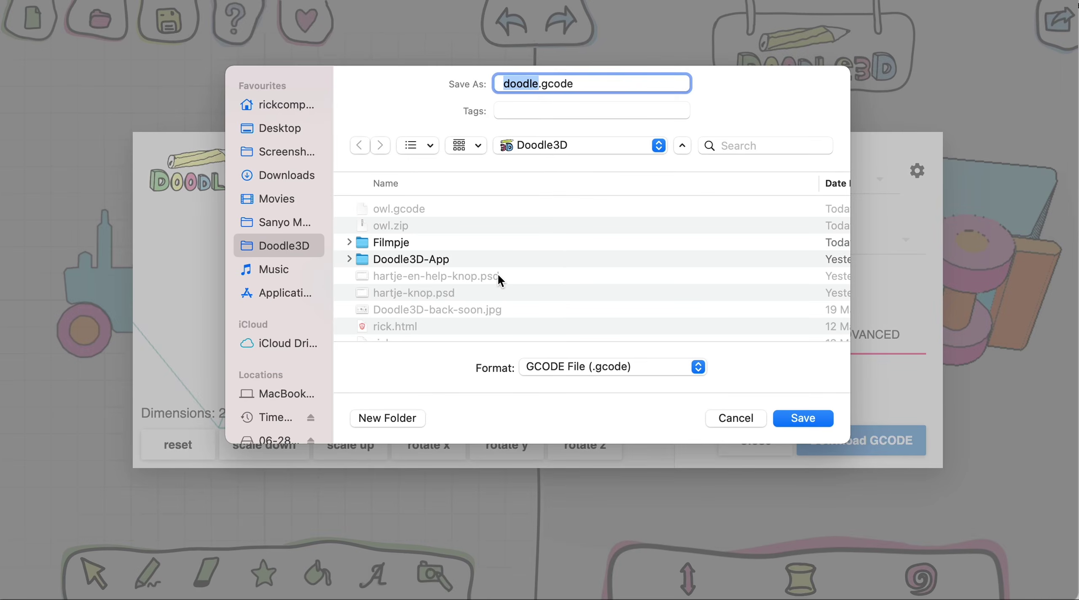
{"action": "key", "text": "Return"}
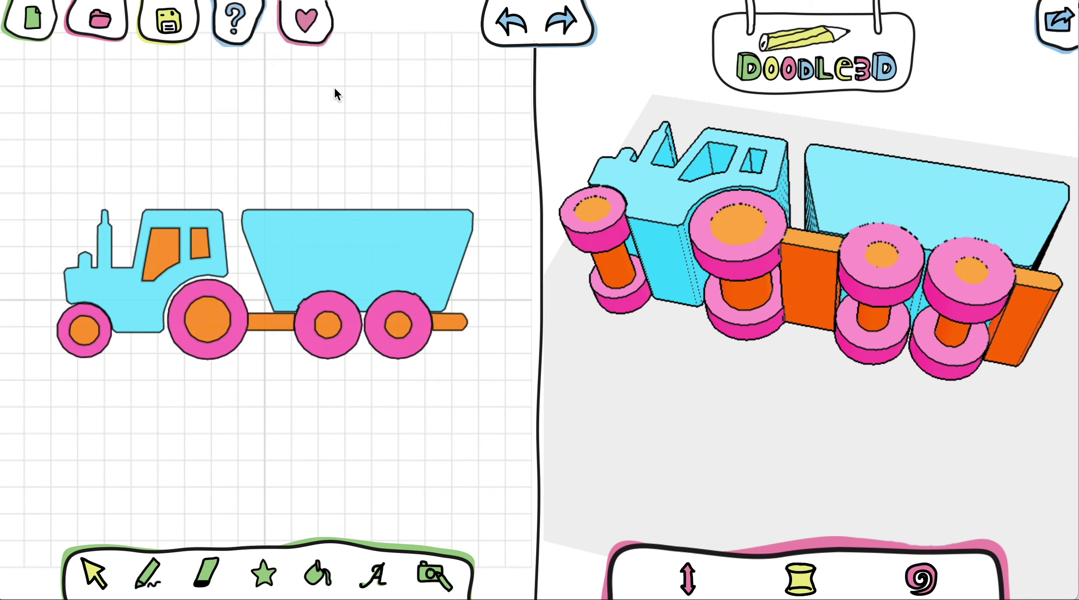
Step: Open the Doodle3D donation information
{"action": "left_click", "coordinate": [297, 19]}
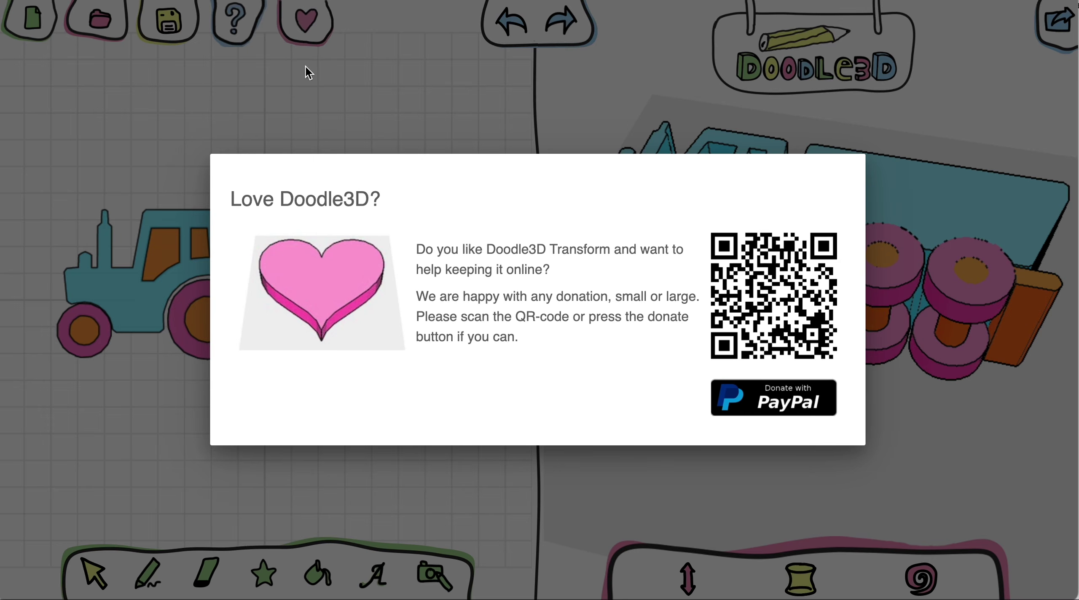